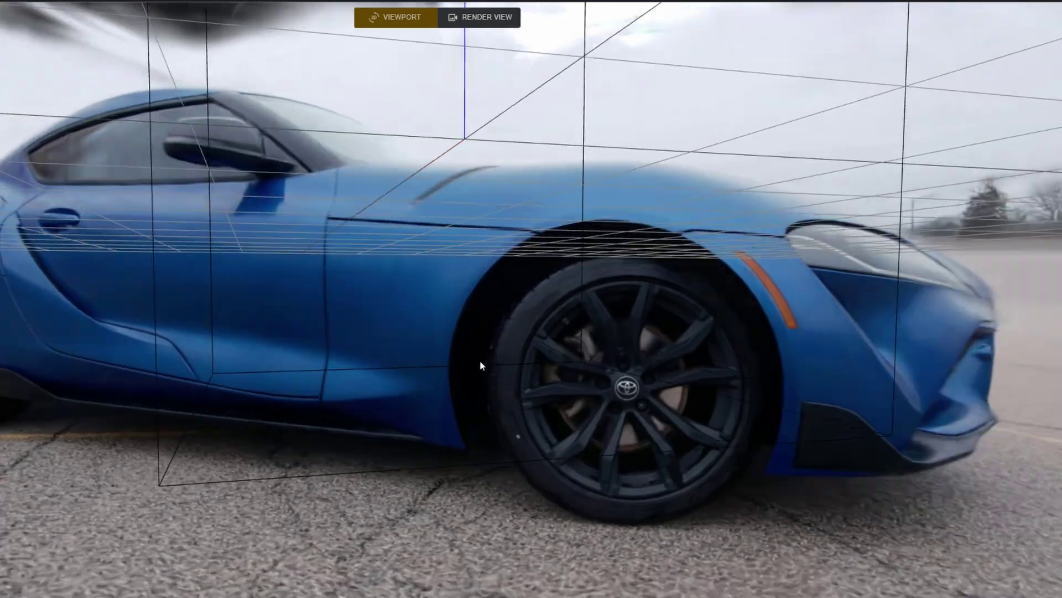
pyautogui.moveTo(552, 347); pyautogui.dragTo(670, 344)
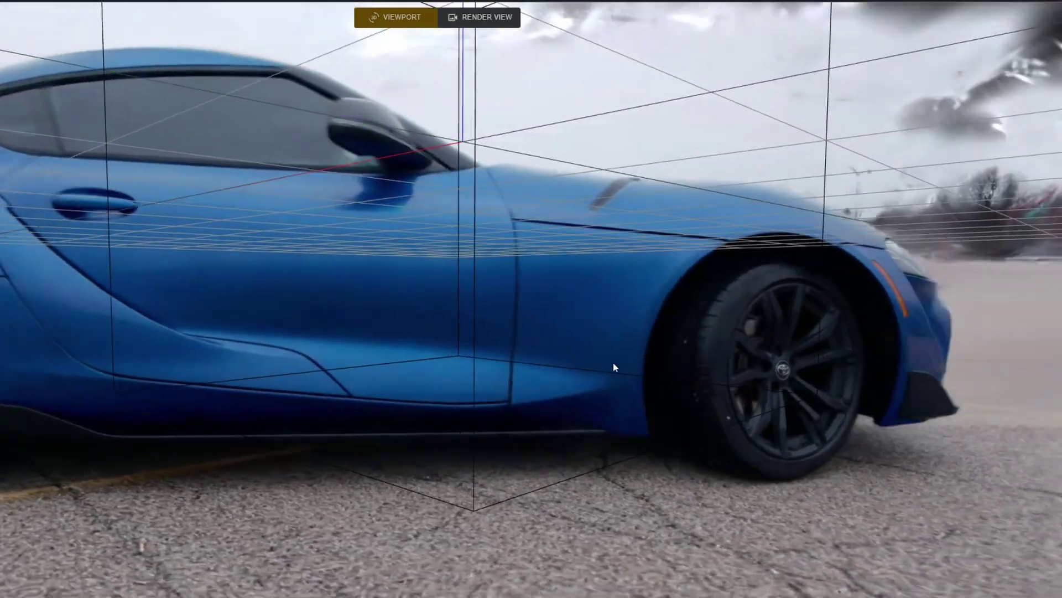
pyautogui.moveTo(613, 364); pyautogui.dragTo(681, 358)
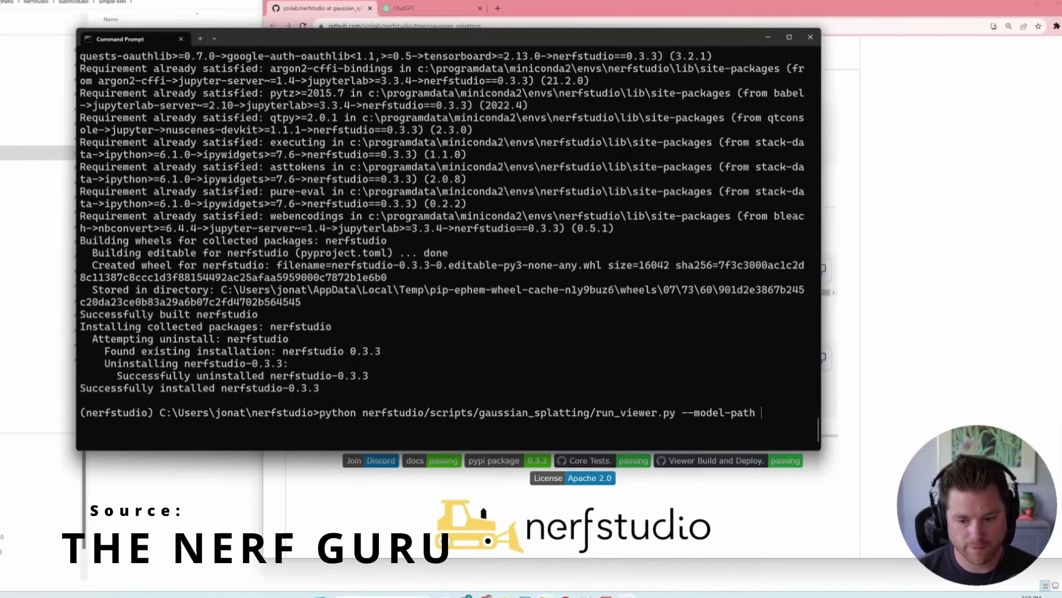
pyautogui.hotkey('alt', 'Tab')
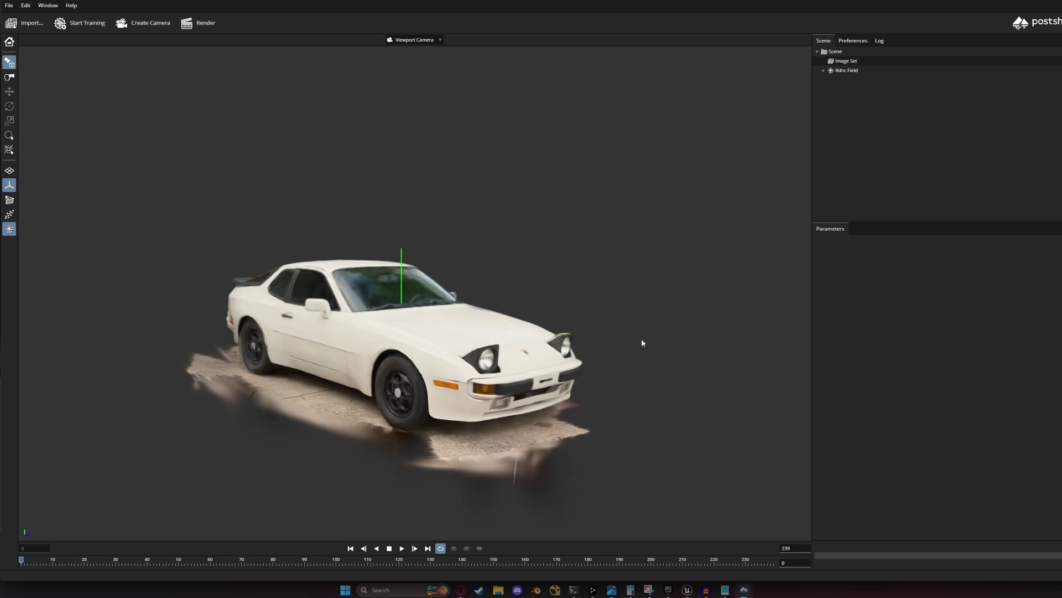
pyautogui.moveTo(577, 352); pyautogui.dragTo(459, 360)
pyautogui.moveTo(398, 379); pyautogui.dragTo(543, 326)
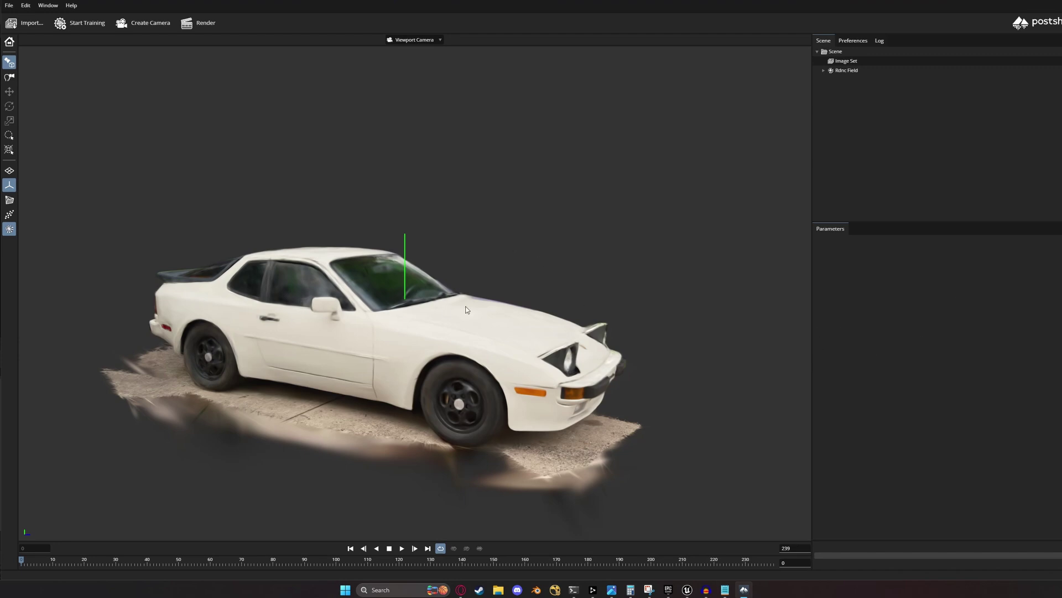
pyautogui.moveTo(510, 247); pyautogui.dragTo(553, 249)
pyautogui.moveTo(354, 307); pyautogui.dragTo(427, 309)
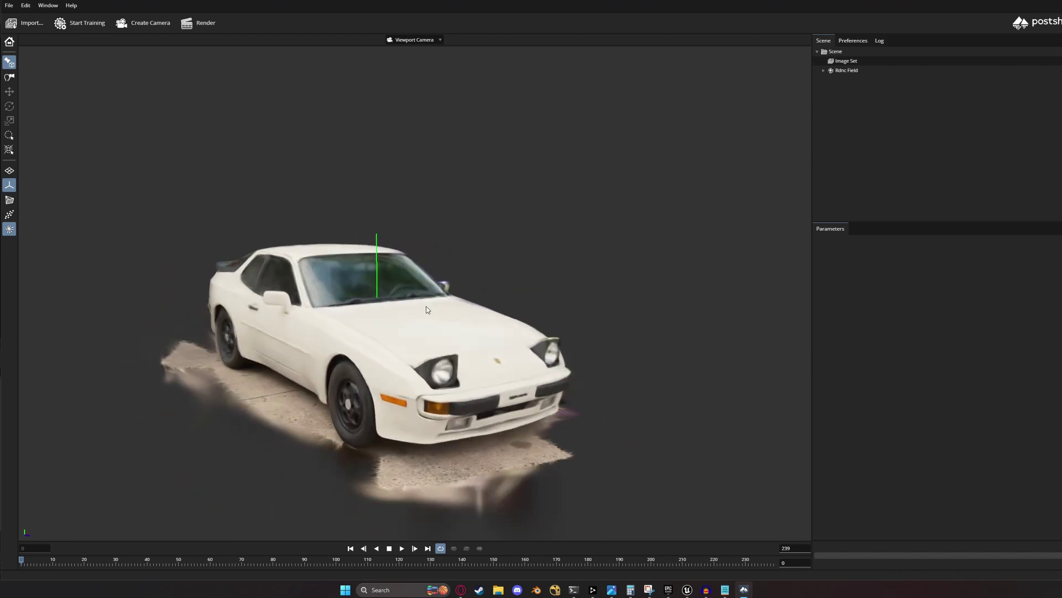
# Switch to the photo viewer and browse the car's source images from image_0001.jpg through image_0114.jpg.
pyautogui.hotkey('alt', 'Tab')
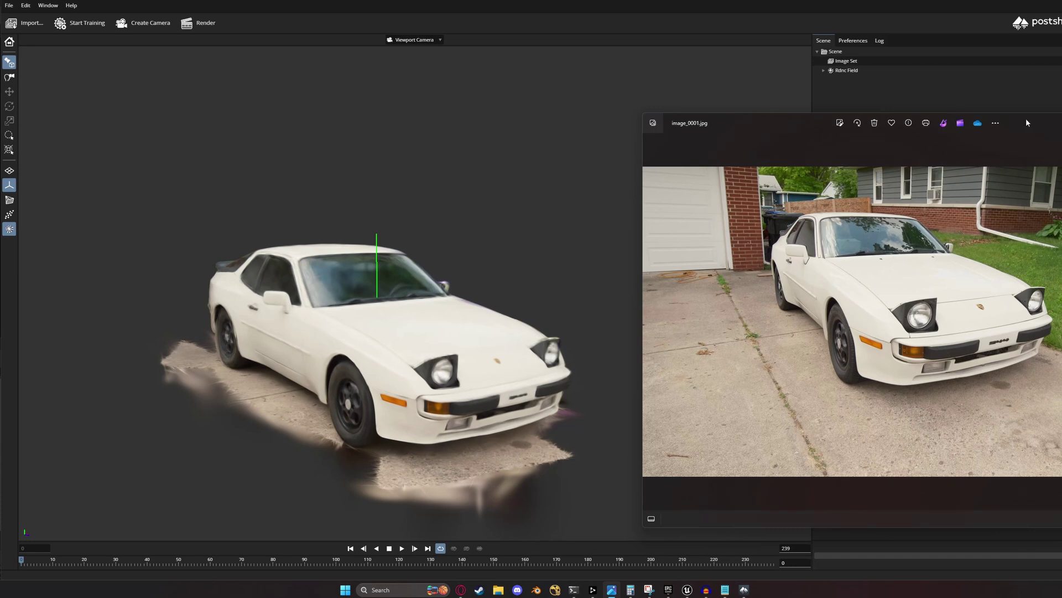
pyautogui.moveTo(1026, 123); pyautogui.dragTo(609, 105)
pyautogui.press('Right')
pyautogui.press('Right')
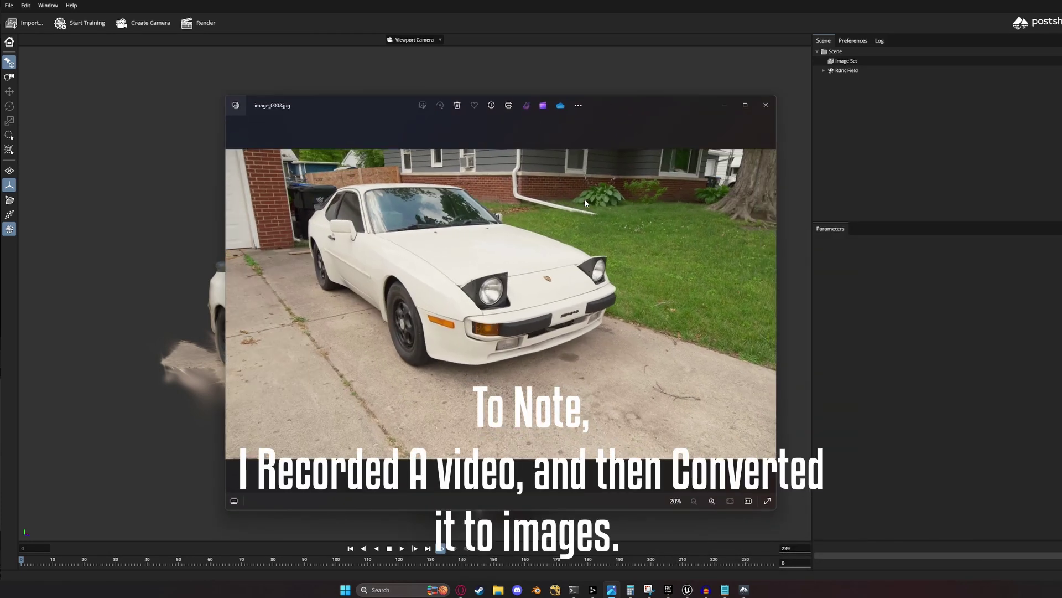
pyautogui.press('Right')
pyautogui.press('Right')
pyautogui.press('Right')
pyautogui.press('Right')
pyautogui.press('Right')
pyautogui.press('Right')
pyautogui.press('Right')
pyautogui.press('Right')
pyautogui.press('Right')
pyautogui.press('Right')
pyautogui.press('Right')
pyautogui.press('Right')
pyautogui.press('Right')
pyautogui.press('Right')
pyautogui.press('Right')
pyautogui.press('Right')
pyautogui.press('Right')
pyautogui.press('Right')
pyautogui.press('Right')
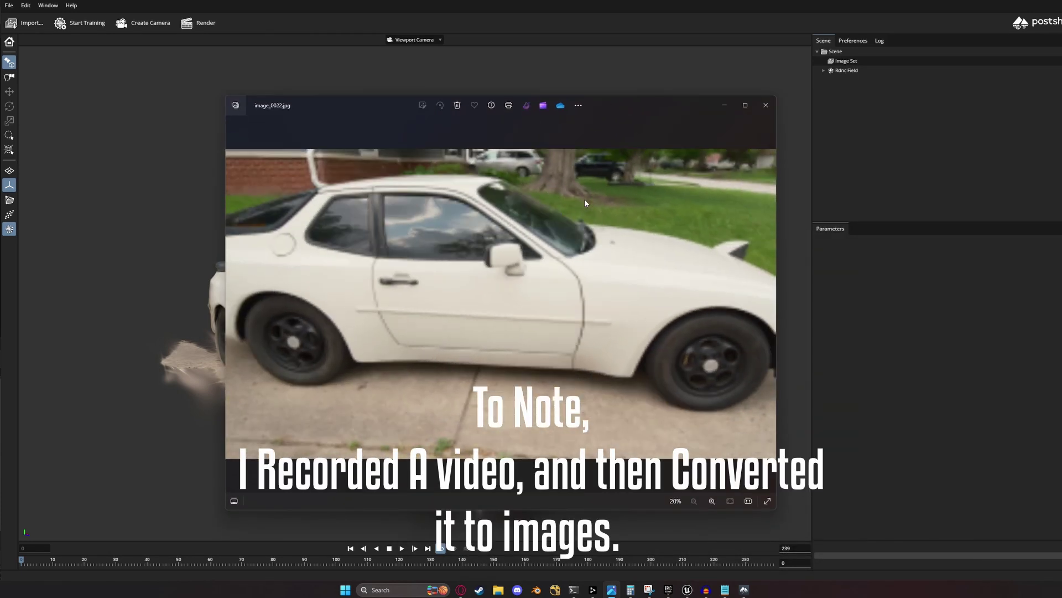
pyautogui.press('Right')
pyautogui.press('Right')
pyautogui.press('Right')
pyautogui.press('Right')
pyautogui.press('Right')
pyautogui.press('Right')
pyautogui.press('Right')
pyautogui.press('Right')
pyautogui.press('Right')
pyautogui.press('Right')
pyautogui.press('Right')
pyautogui.press('Right')
pyautogui.press('Right')
pyautogui.press('Right')
pyautogui.press('Right')
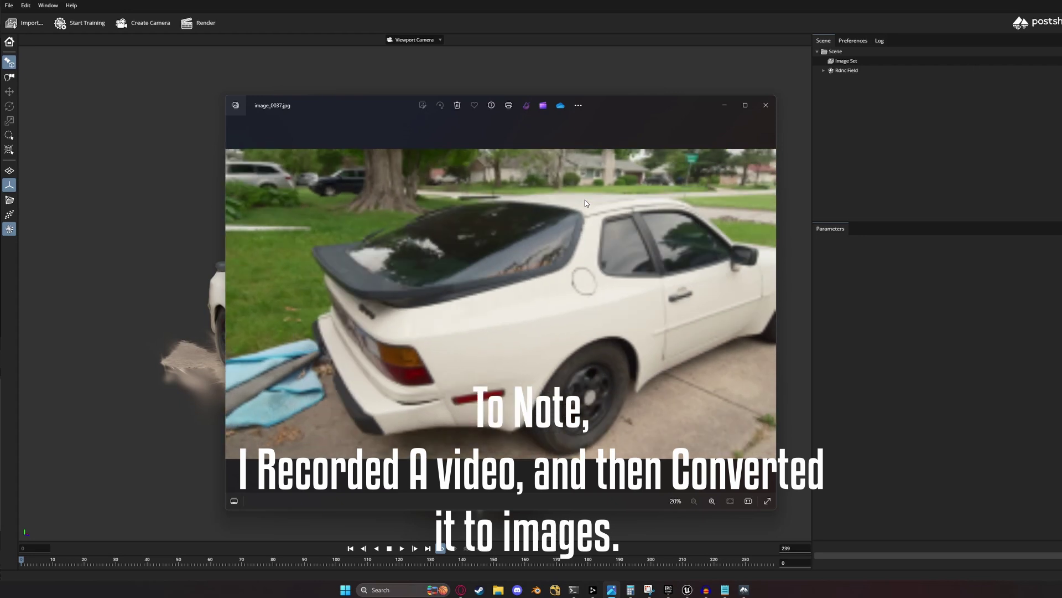
pyautogui.press('Right')
pyautogui.press('Right')
pyautogui.press('Right')
pyautogui.press('Right')
pyautogui.press('Right')
pyautogui.press('Right')
pyautogui.press('Right')
pyautogui.press('Right')
pyautogui.press('Right')
pyautogui.press('Right')
pyautogui.press('Right')
pyautogui.press('Right')
pyautogui.press('Right')
pyautogui.press('Right')
pyautogui.press('Right')
pyautogui.press('Right')
pyautogui.press('Right')
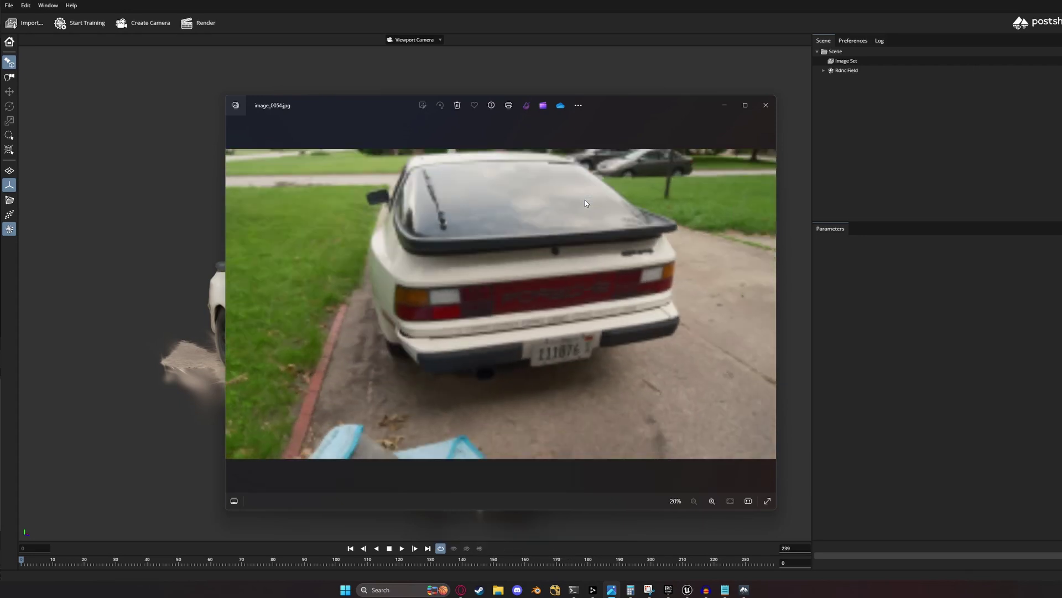
pyautogui.press('Right')
pyautogui.press('Right')
pyautogui.press('Right')
pyautogui.press('Right')
pyautogui.press('Right')
pyautogui.press('Right')
pyautogui.press('Right')
pyautogui.press('Right')
pyautogui.press('Right')
pyautogui.press('Right')
pyautogui.press('Right')
pyautogui.press('Right')
pyautogui.press('Right')
pyautogui.press('Right')
pyautogui.press('Right')
pyautogui.press('Right')
pyautogui.press('Right')
pyautogui.press('Right')
pyautogui.press('Right')
pyautogui.press('Right')
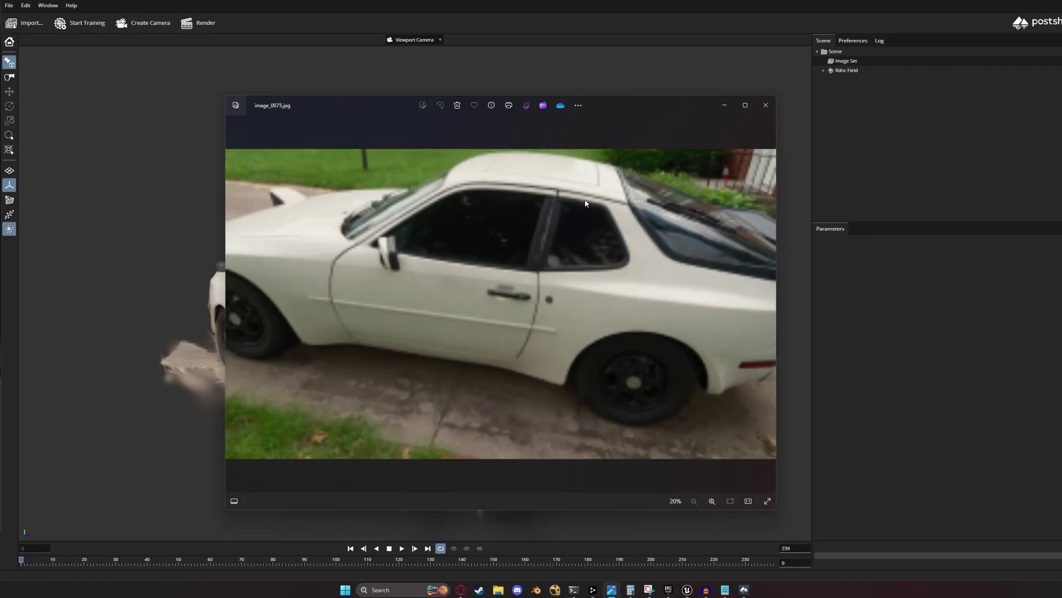
pyautogui.press('Right')
pyautogui.press('Right')
pyautogui.press('Right')
pyautogui.press('Right')
pyautogui.press('Right')
pyautogui.press('Right')
pyautogui.press('Right')
pyautogui.press('Right')
pyautogui.press('Right')
pyautogui.press('Right')
pyautogui.press('Right')
pyautogui.press('Right')
pyautogui.press('Right')
pyautogui.press('Right')
pyautogui.press('Right')
pyautogui.press('Right')
pyautogui.press('Right')
pyautogui.press('Right')
pyautogui.press('Right')
pyautogui.press('Right')
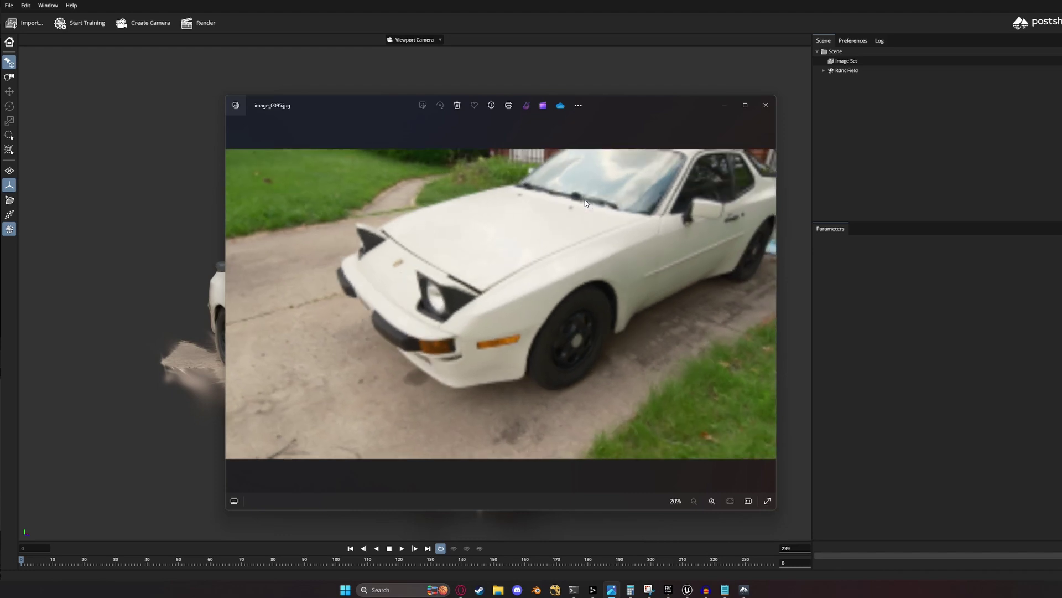
pyautogui.press('Right')
pyautogui.press('Right')
pyautogui.press('Right')
pyautogui.press('Right')
pyautogui.press('Right')
pyautogui.press('Right')
pyautogui.press('Right')
pyautogui.press('Right')
pyautogui.press('Right')
pyautogui.press('Right')
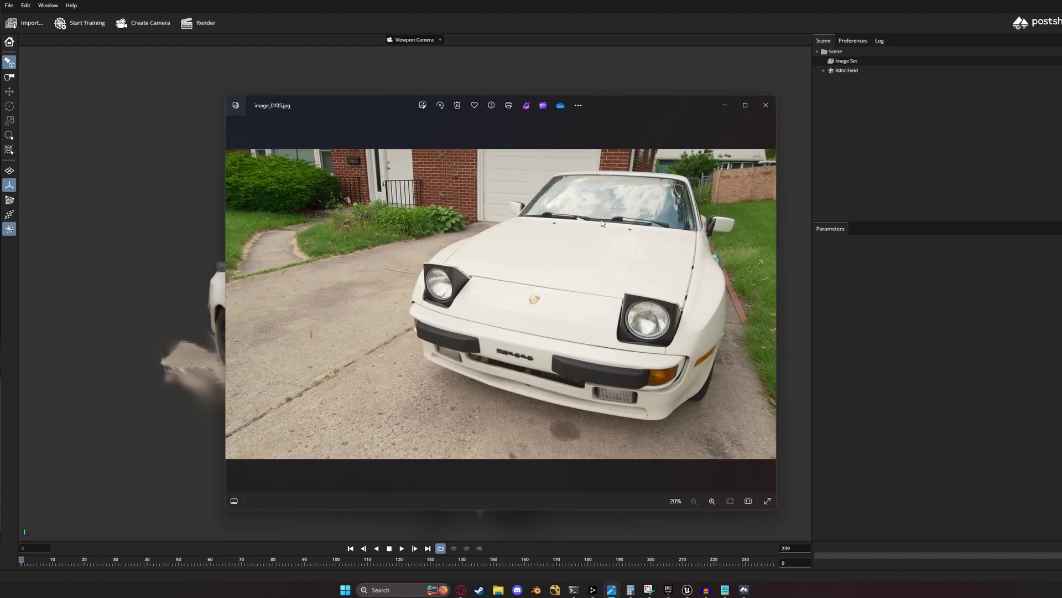
pyautogui.press('Right')
pyautogui.press('Right')
pyautogui.press('Right')
pyautogui.press('Right')
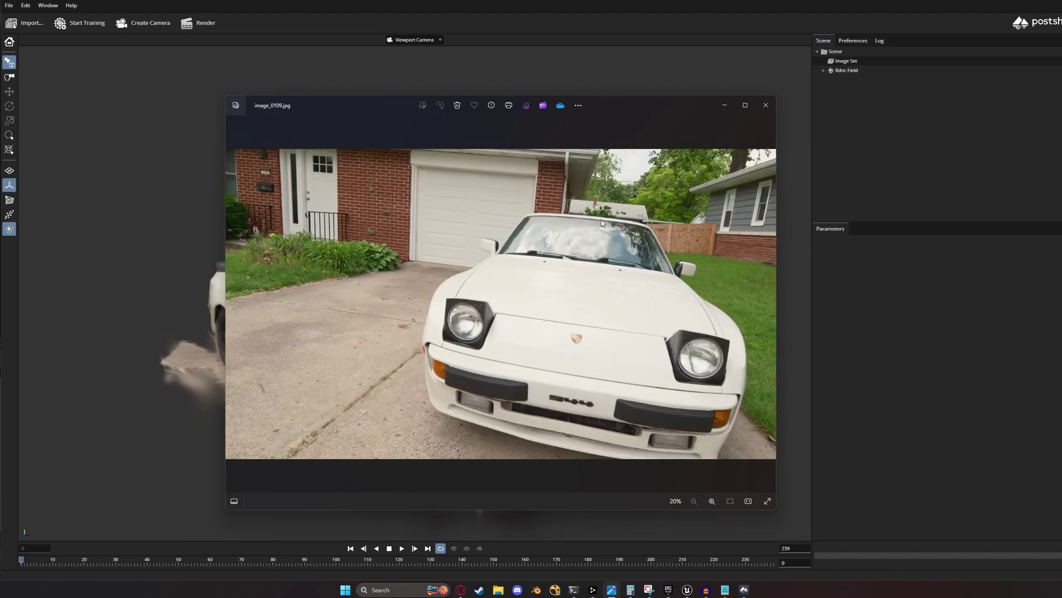
pyautogui.press('Right')
pyautogui.press('Right')
pyautogui.press('Right')
pyautogui.press('Right')
pyautogui.press('Right')
# Examine the headlight, windshield and side mirror in image_0114.jpg up close for sharpness and detail.
pyautogui.scroll(5, 516, 433)
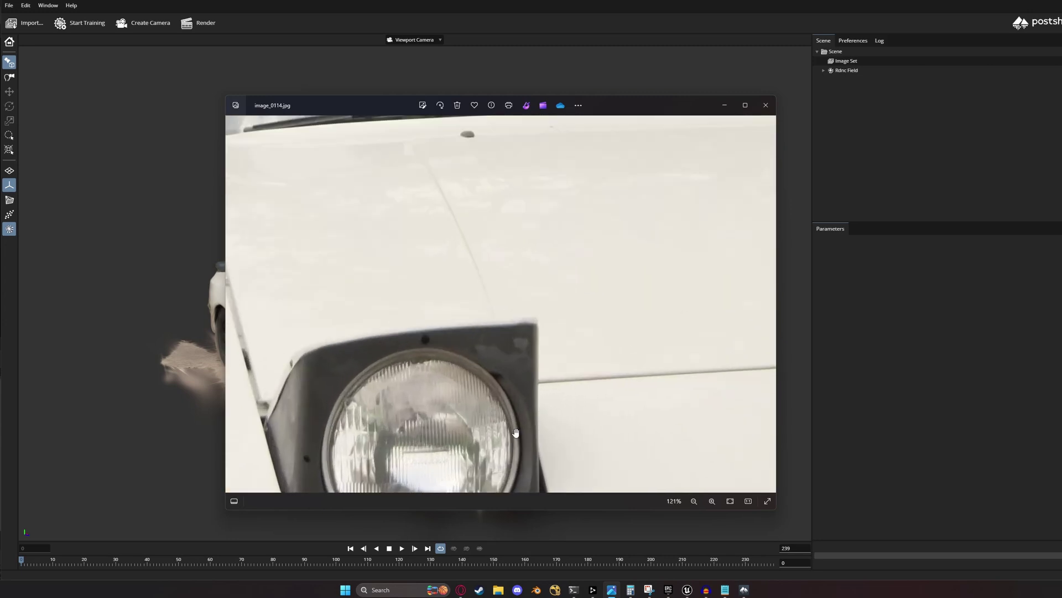
pyautogui.scroll(-5, 516, 433)
pyautogui.moveTo(487, 249); pyautogui.dragTo(563, 347)
pyautogui.scroll(2, 565, 343)
pyautogui.moveTo(652, 312); pyautogui.dragTo(476, 313)
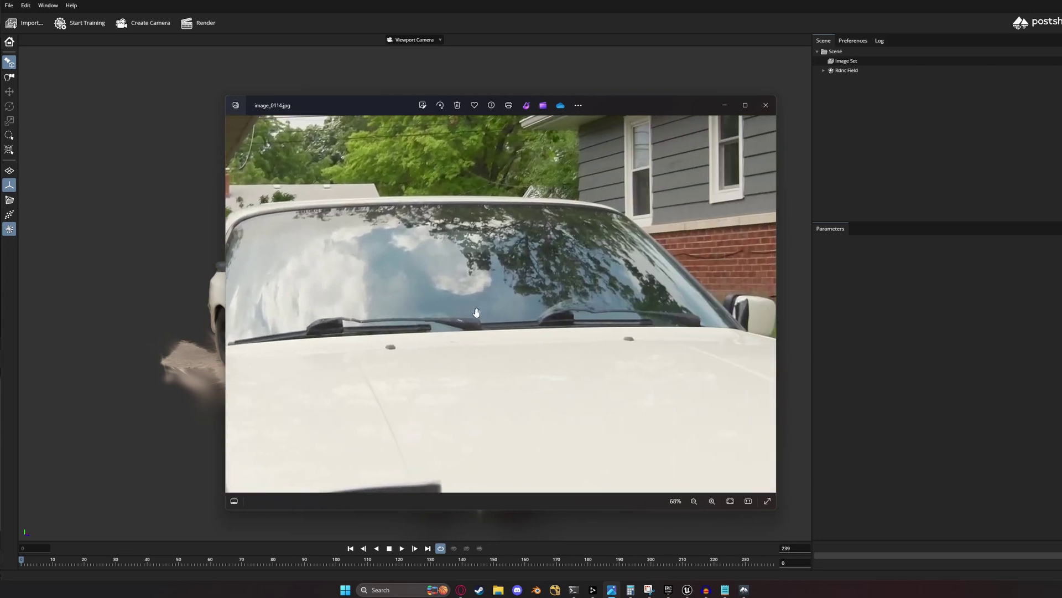
pyautogui.scroll(3, 584, 332)
pyautogui.moveTo(720, 310); pyautogui.dragTo(505, 310)
pyautogui.scroll(-6, 506, 310)
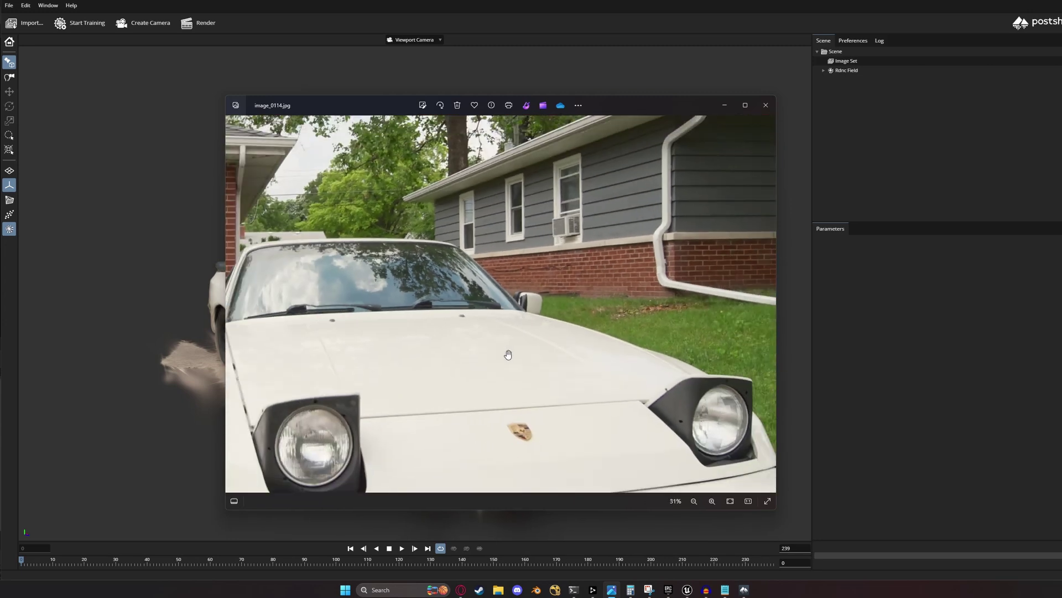
pyautogui.scroll(-2, 508, 355)
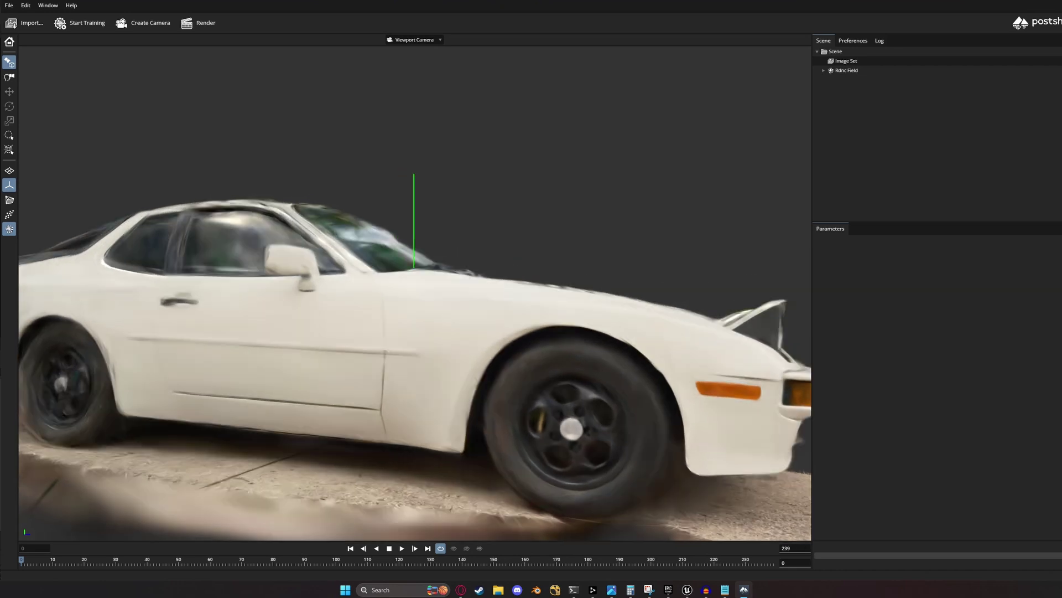
# Return to Postshot and examine the trained white car from the side, front and low angles, near and far.
pyautogui.moveTo(631, 531); pyautogui.dragTo(512, 413, button='middle')
pyautogui.moveTo(421, 227); pyautogui.dragTo(479, 309)
pyautogui.scroll(4, 479, 308)
pyautogui.moveTo(636, 348); pyautogui.dragTo(539, 326)
pyautogui.scroll(-6, 532, 342)
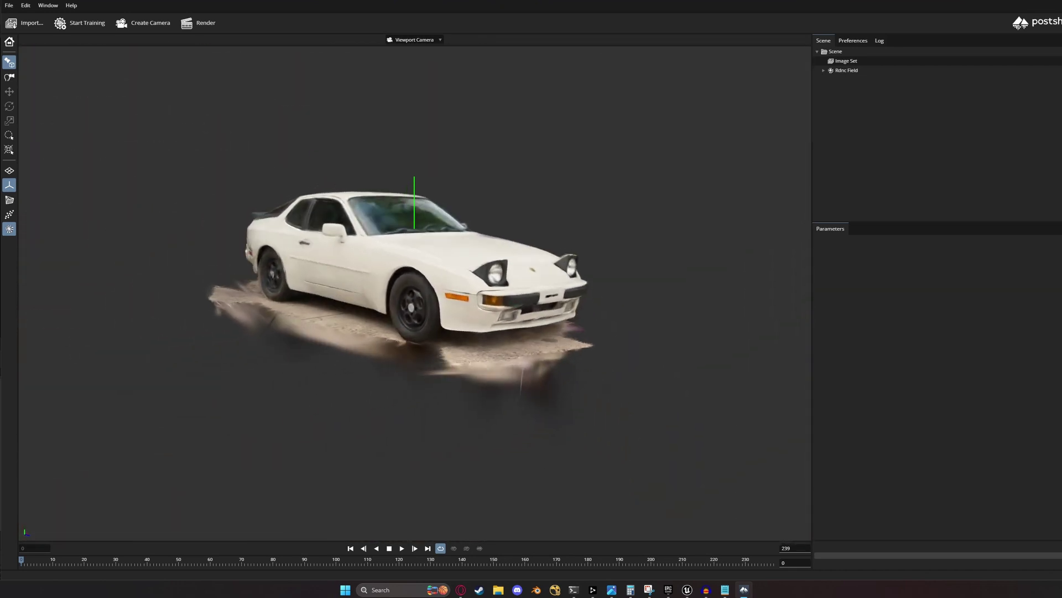
pyautogui.moveTo(514, 276); pyautogui.dragTo(500, 341, button='middle')
pyautogui.moveTo(500, 341)
pyautogui.mouseDown()
pyautogui.moveTo(503, 304)
pyautogui.moveTo(664, 310)
pyautogui.moveTo(493, 352)
pyautogui.moveTo(485, 370)
pyautogui.moveTo(501, 354)
pyautogui.mouseUp()
pyautogui.scroll(2, 504, 304)
pyautogui.scroll(-3, 493, 352)
pyautogui.scroll(2, 501, 354)
pyautogui.moveTo(501, 354); pyautogui.dragTo(525, 406, button='middle')
pyautogui.moveTo(524, 406); pyautogui.dragTo(525, 379)
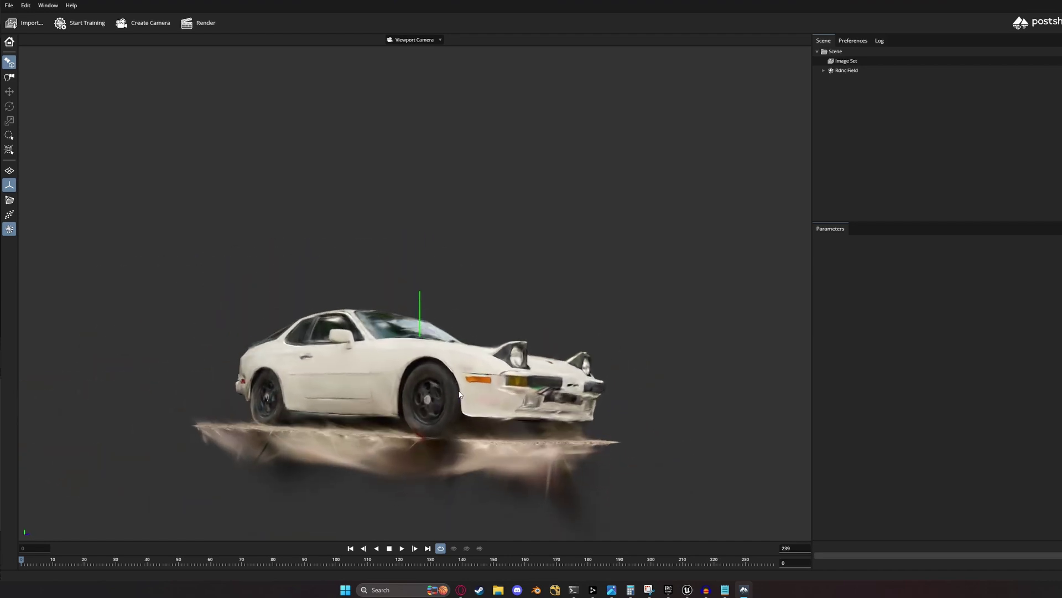
pyautogui.moveTo(524, 379); pyautogui.dragTo(525, 304, button='middle')
pyautogui.moveTo(525, 305); pyautogui.dragTo(525, 326)
pyautogui.scroll(1, 432, 310)
pyautogui.moveTo(431, 310); pyautogui.dragTo(448, 333)
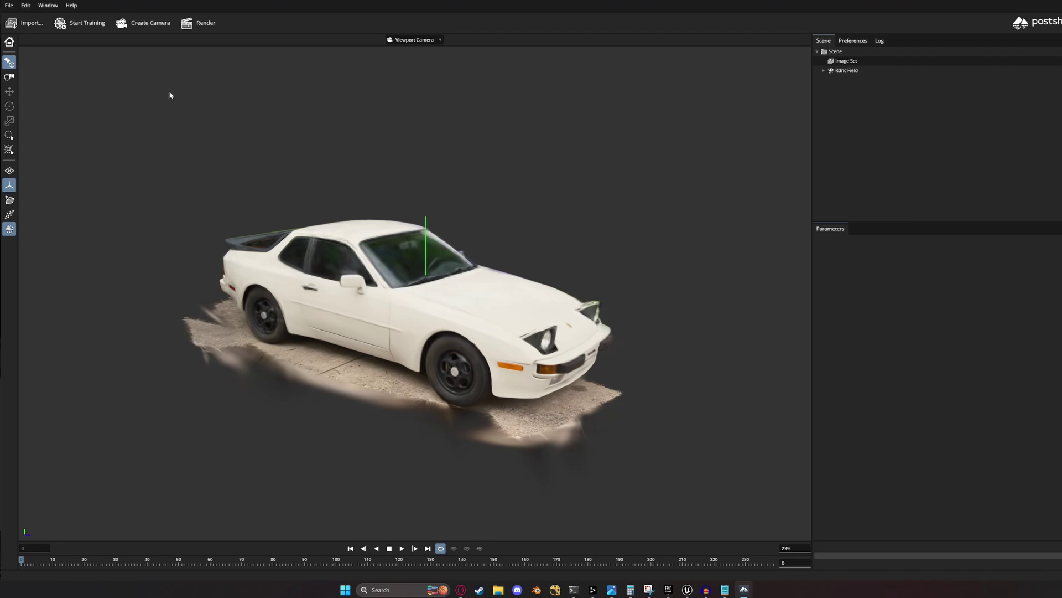
# Create a new empty project and import the set of 378 images for radiance field training.
pyautogui.click(9, 5)
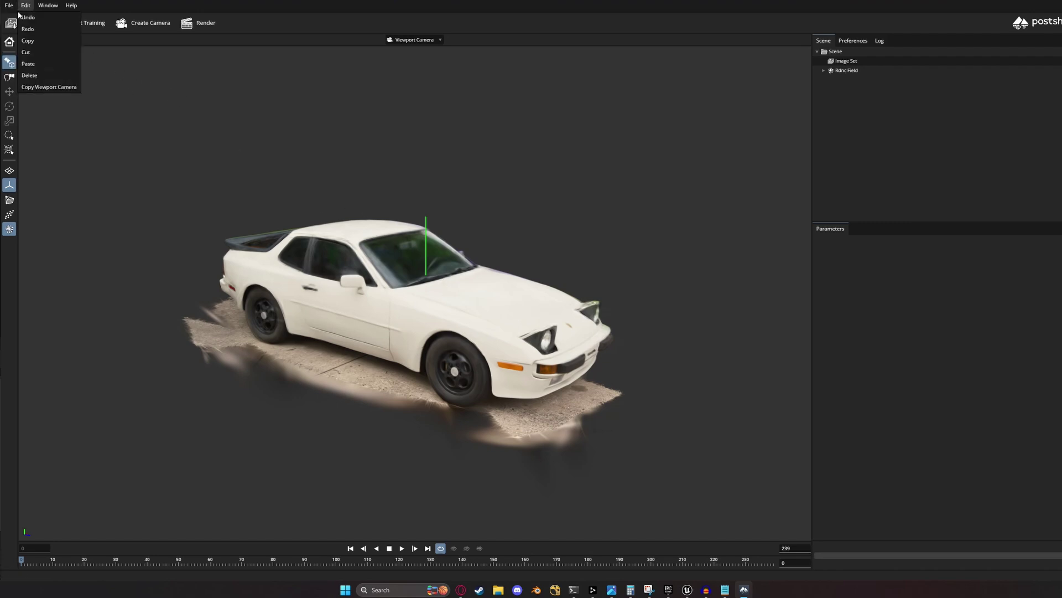
pyautogui.click(10, 18)
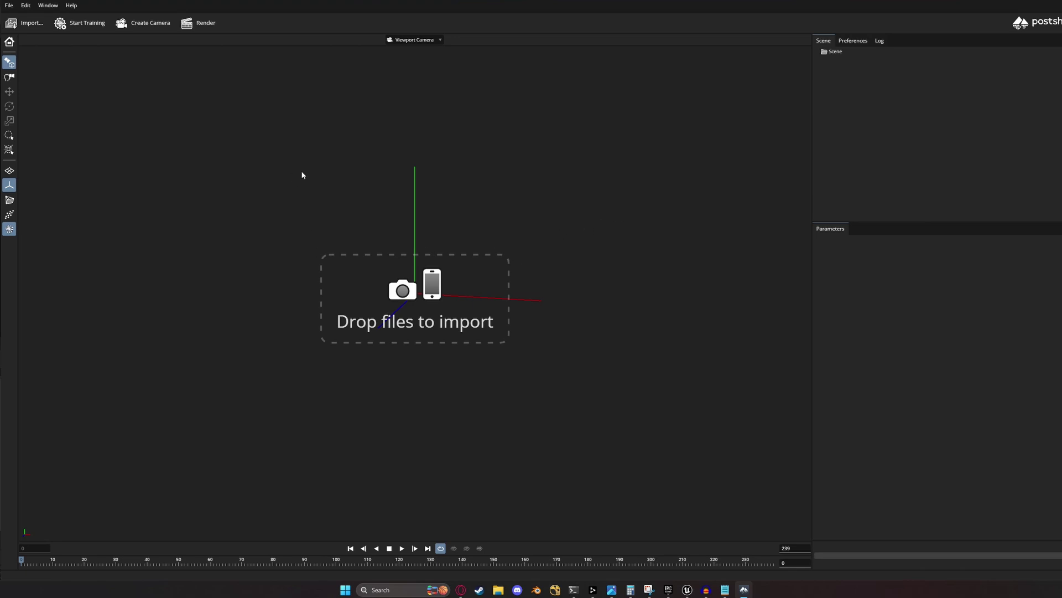
pyautogui.click(42, 30)
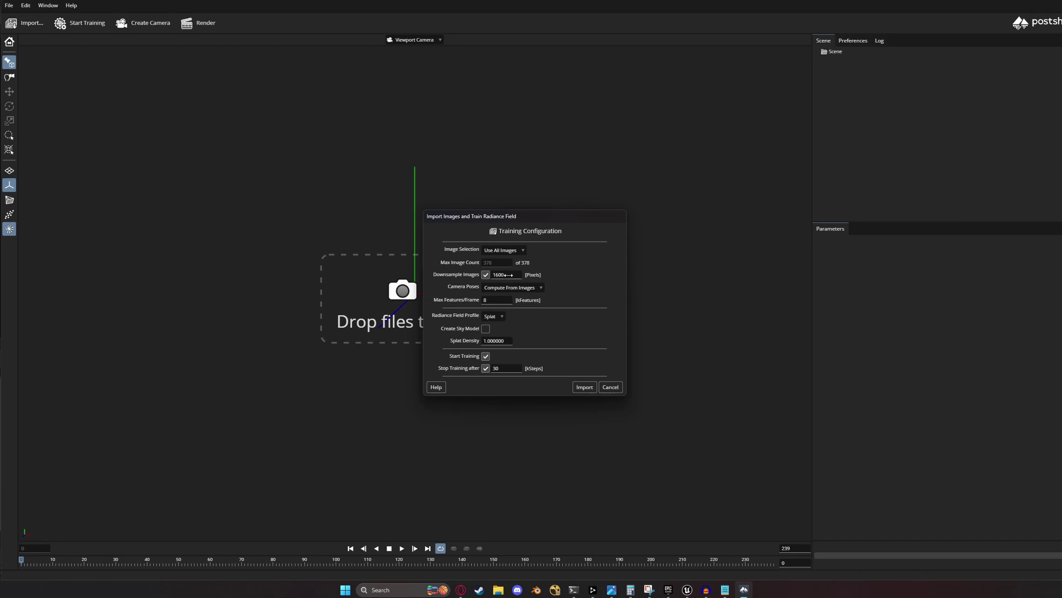
# Set image downsampling to 2000 pixels and keep the camera poses on Compute From Images.
pyautogui.moveTo(509, 275); pyautogui.dragTo(508, 275)
pyautogui.doubleClick(509, 275)
pyautogui.write('2000')
pyautogui.click(516, 287)
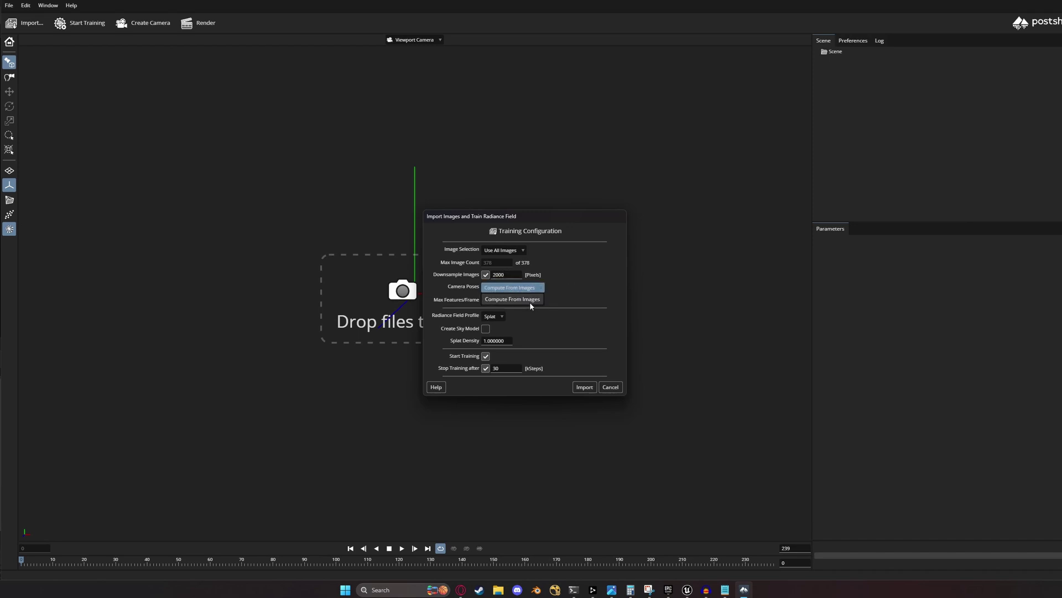
pyautogui.click(550, 290)
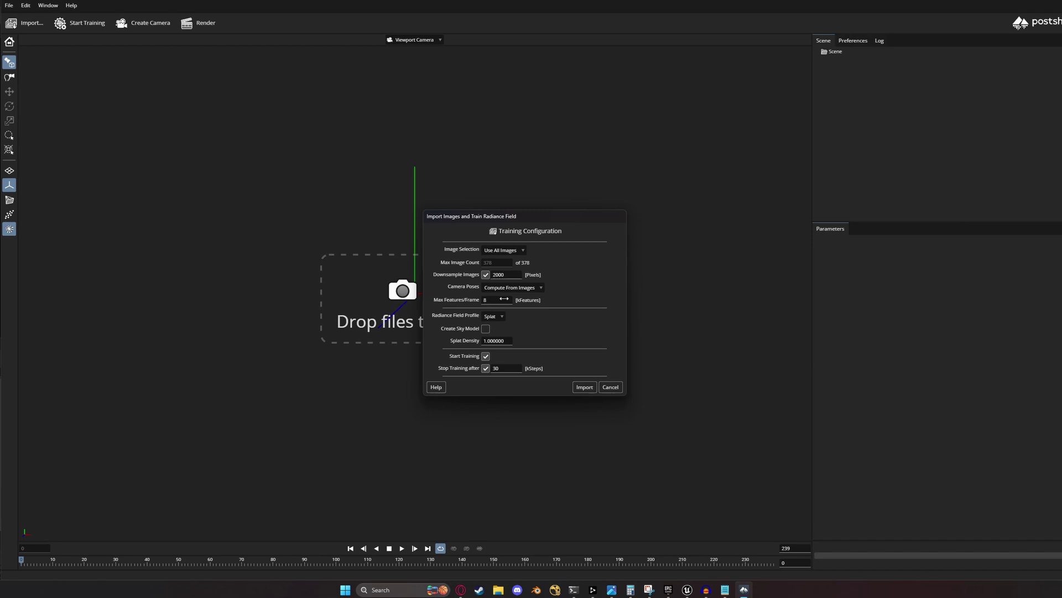
# Set the maximum features per frame to 12 kFeatures and keep the Splat radiance field profile.
pyautogui.doubleClick(504, 299)
pyautogui.write('12')
pyautogui.click(502, 318)
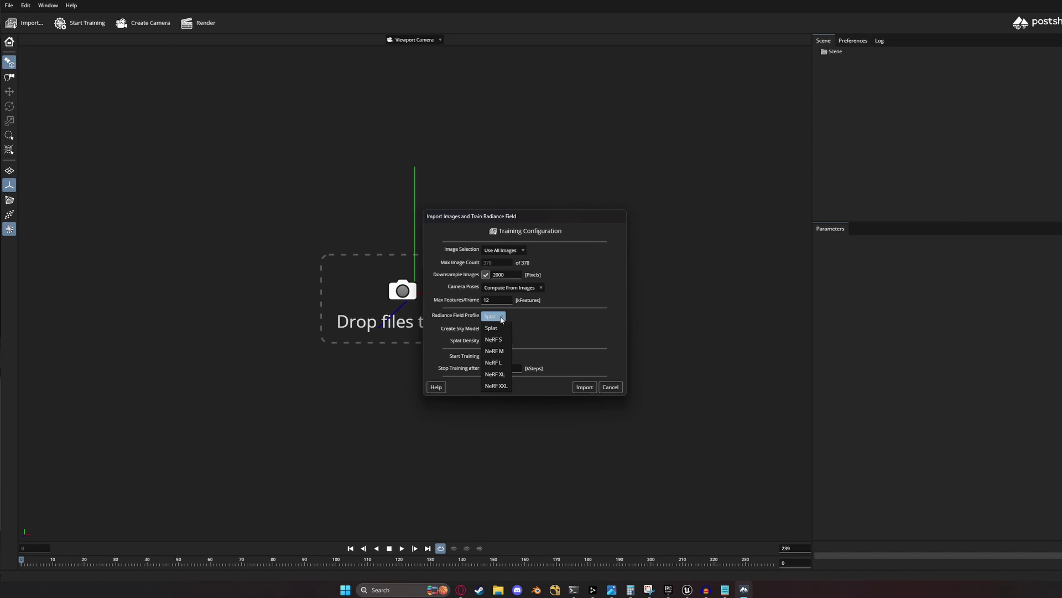
pyautogui.click(506, 314)
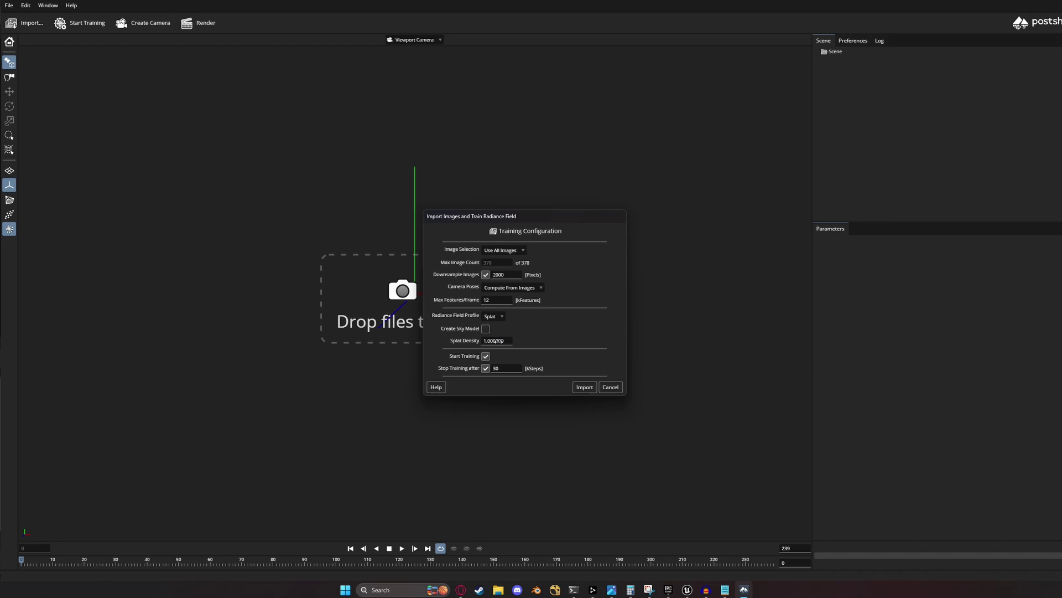
# Set the splat density to 1.25.
pyautogui.moveTo(495, 340); pyautogui.dragTo(500, 344)
pyautogui.moveTo(501, 344); pyautogui.dragTo(507, 341)
pyautogui.moveTo(508, 341); pyautogui.dragTo(475, 338)
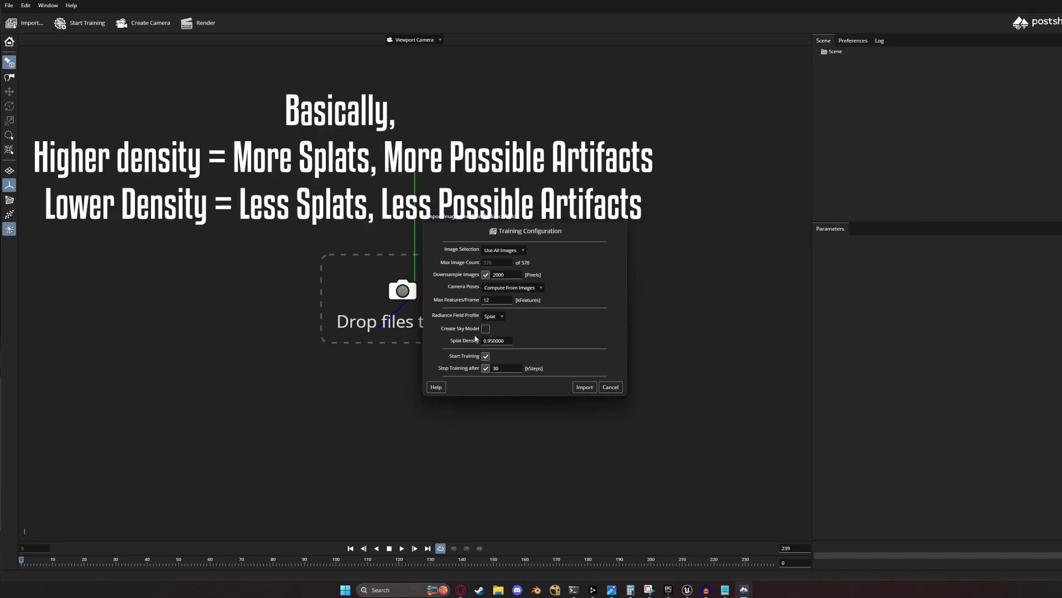
pyautogui.doubleClick(504, 340)
pyautogui.write('1.25')
pyautogui.press('Return')
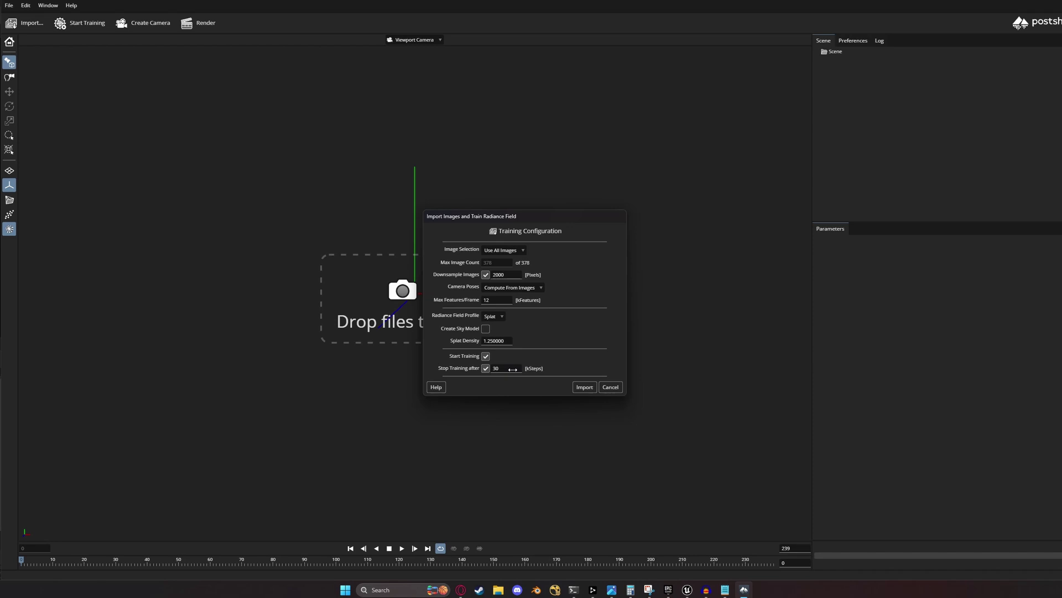
# Set training to stop after 300 kSteps and import the images to start training.
pyautogui.click(486, 371)
pyautogui.click(514, 370)
pyautogui.write('300')
pyautogui.doubleClick(510, 366)
pyautogui.write('30')
pyautogui.click(584, 387)
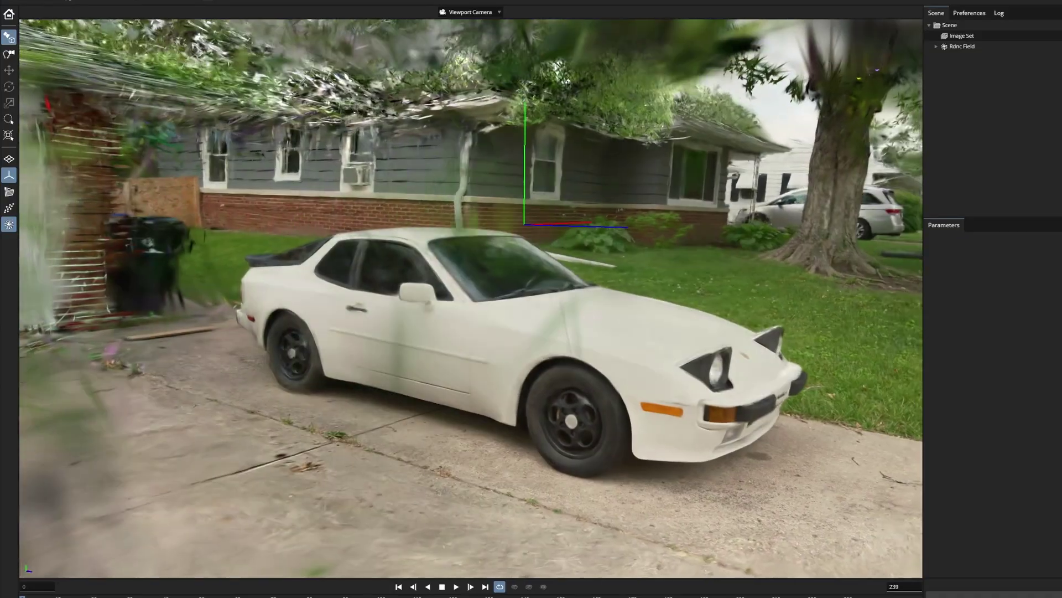
# Examine the trained radiance field around the white car, its driveway and surroundings, from the front, side and farther away.
pyautogui.moveTo(401, 342); pyautogui.dragTo(899, 229)
pyautogui.scroll(3, 533, 378)
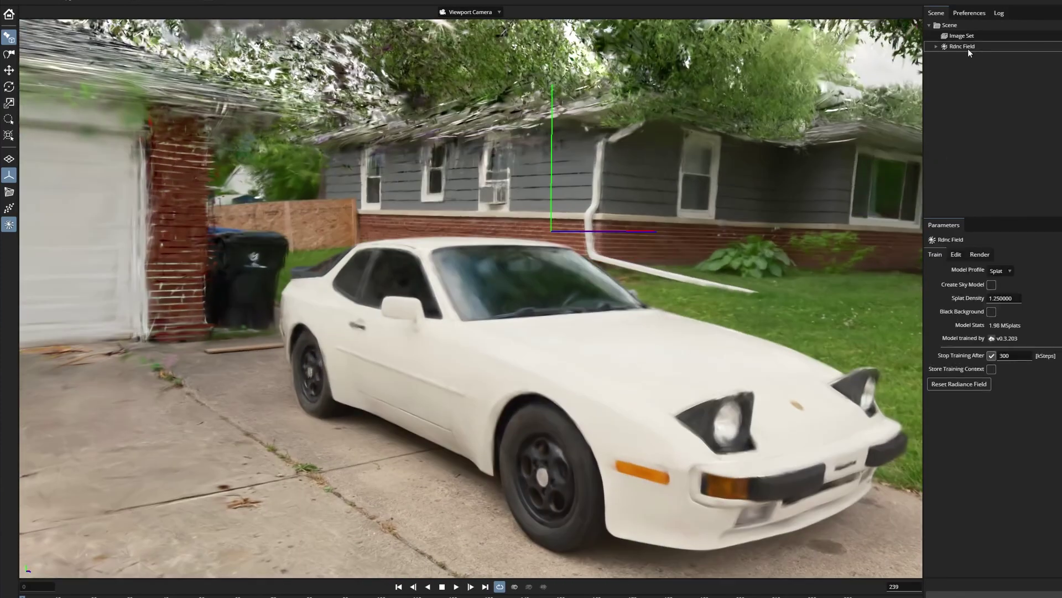
pyautogui.scroll(-3, 574, 384)
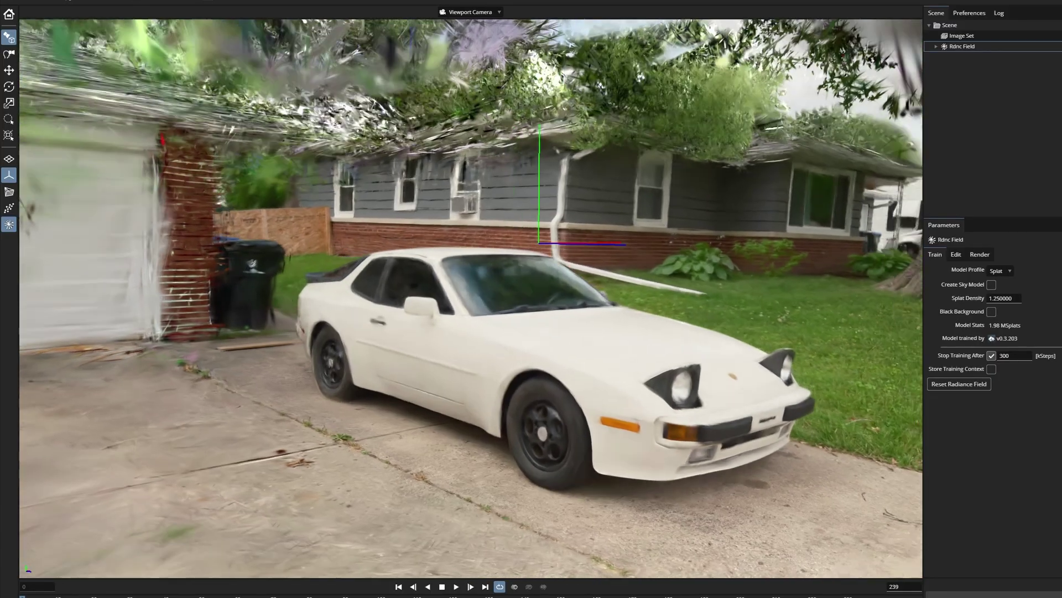
pyautogui.moveTo(573, 384); pyautogui.dragTo(638, 329)
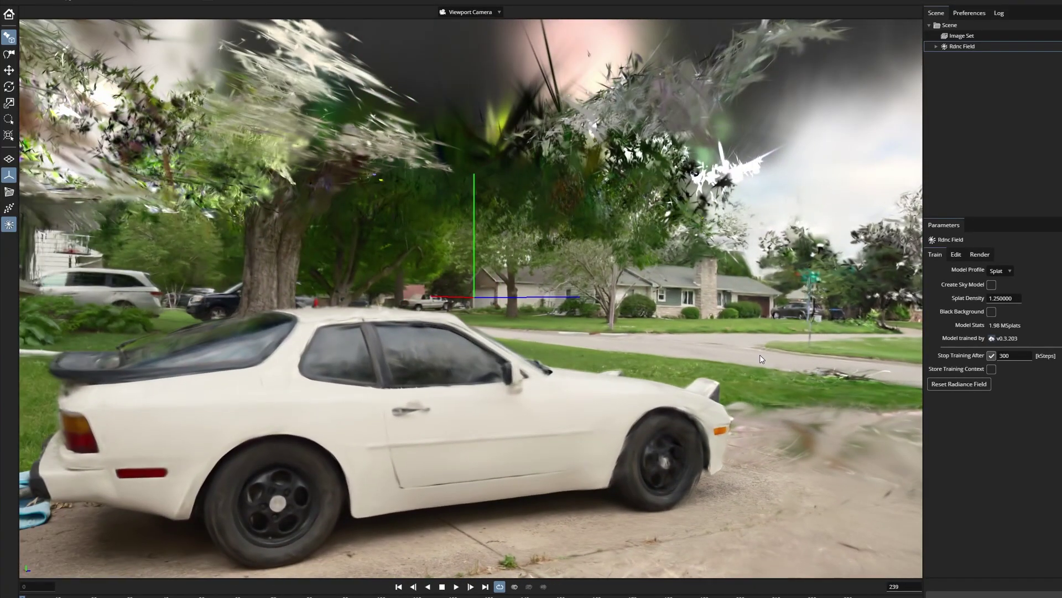
pyautogui.moveTo(761, 359)
pyautogui.mouseDown()
pyautogui.moveTo(682, 343)
pyautogui.moveTo(687, 335)
pyautogui.moveTo(701, 358)
pyautogui.moveTo(736, 337)
pyautogui.moveTo(686, 357)
pyautogui.moveTo(636, 340)
pyautogui.mouseUp()
pyautogui.scroll(-2, 687, 335)
pyautogui.moveTo(636, 341); pyautogui.dragTo(797, 338, button='middle')
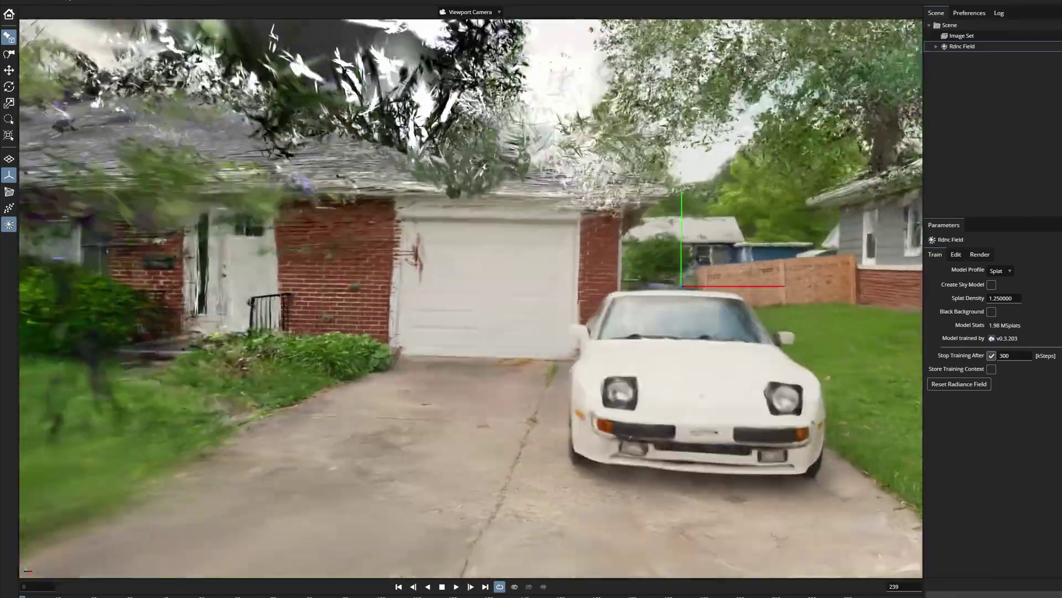
pyautogui.scroll(-3, 652, 370)
pyautogui.moveTo(652, 370); pyautogui.dragTo(542, 403)
pyautogui.scroll(3, 654, 369)
pyautogui.scroll(-3, 648, 368)
pyautogui.scroll(-3, 662, 358)
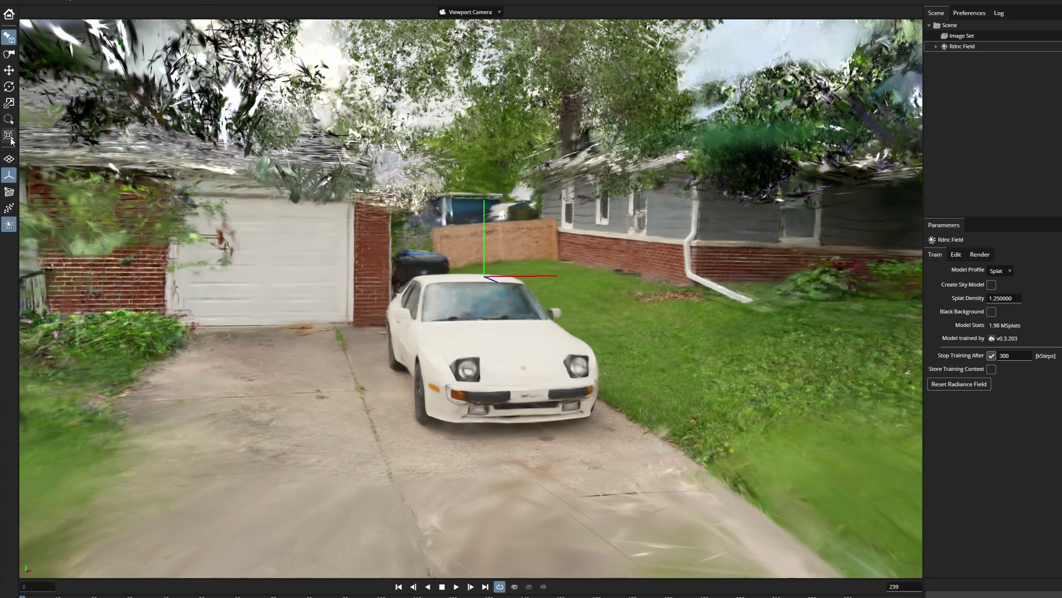
# Brush-select the splats covering the car's hood, front end and roof with the splat selection tool.
pyautogui.click(9, 121)
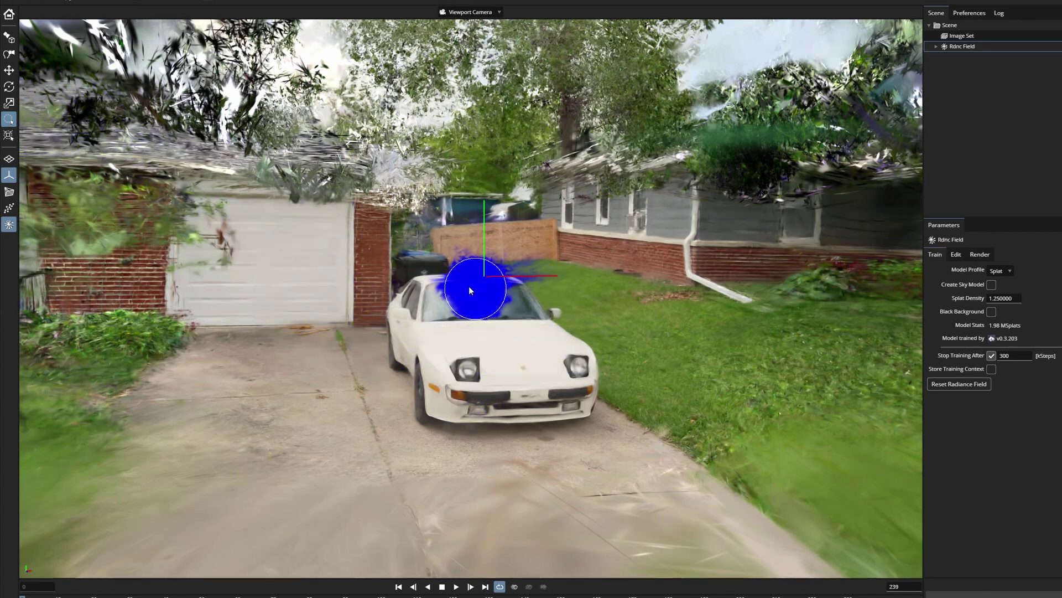
pyautogui.press('a')
pyautogui.press('d')
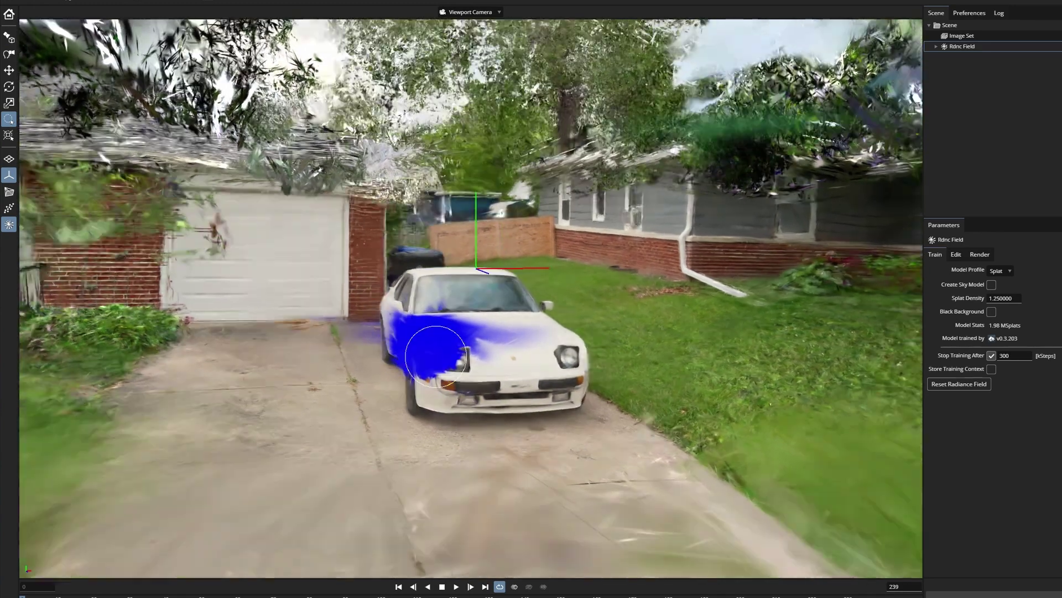
pyautogui.moveTo(362, 342)
pyautogui.mouseDown(button='middle')
pyautogui.moveTo(337, 316)
pyautogui.moveTo(368, 307)
pyautogui.moveTo(365, 297)
pyautogui.moveTo(404, 332)
pyautogui.moveTo(470, 338)
pyautogui.moveTo(394, 326)
pyautogui.moveTo(454, 340)
pyautogui.moveTo(368, 339)
pyautogui.moveTo(402, 346)
pyautogui.mouseUp(button='middle')
pyautogui.moveTo(402, 346)
pyautogui.mouseDown()
pyautogui.moveTo(514, 353)
pyautogui.moveTo(514, 364)
pyautogui.moveTo(425, 267)
pyautogui.moveTo(411, 223)
pyautogui.mouseUp()
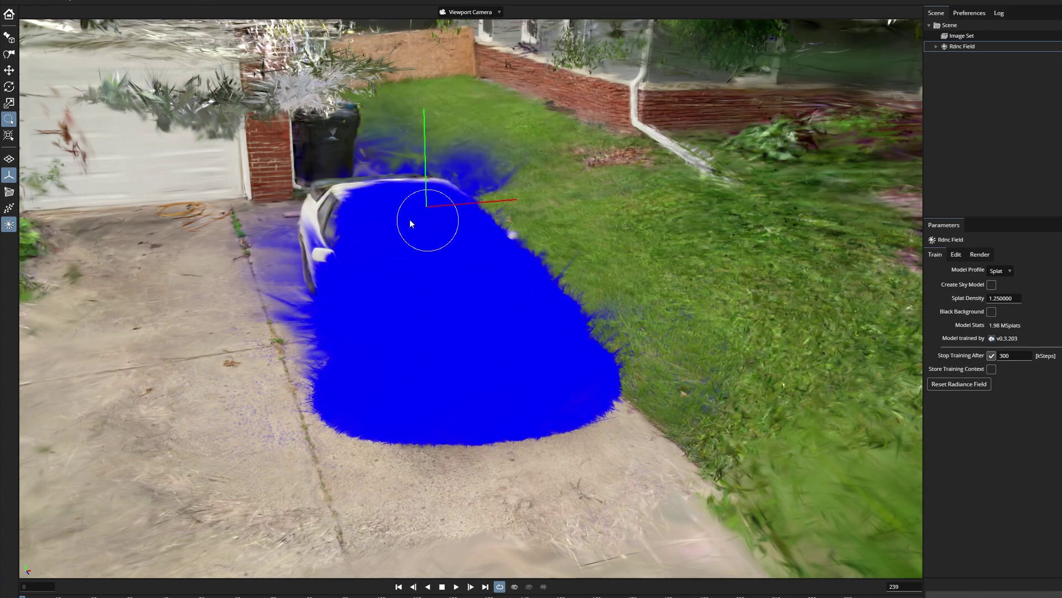
pyautogui.moveTo(435, 295); pyautogui.dragTo(549, 298, button='middle')
pyautogui.scroll(2, 444, 284)
pyautogui.moveTo(443, 284); pyautogui.dragTo(356, 271, button='middle')
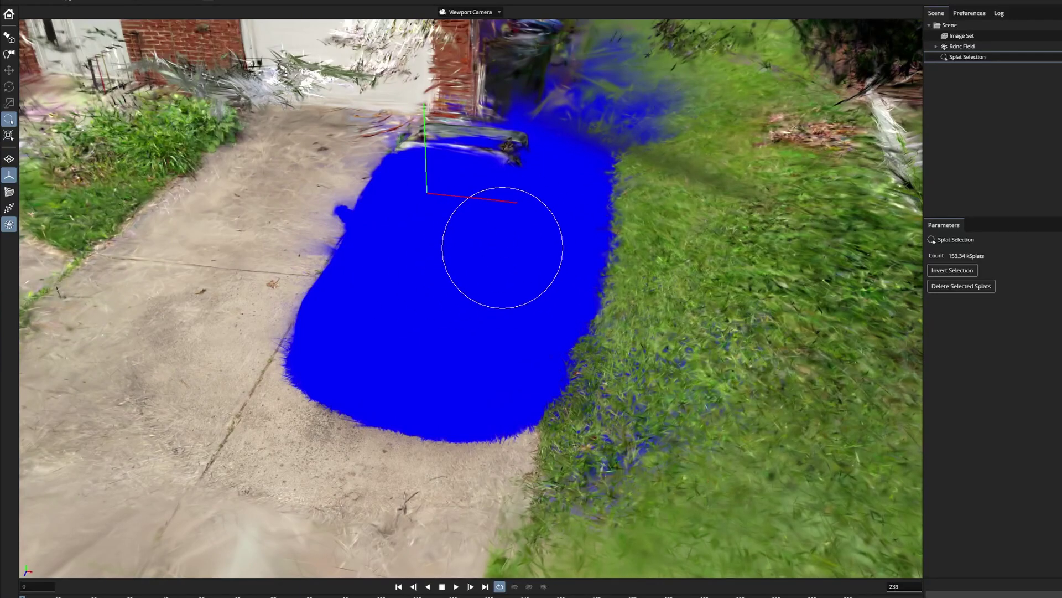
pyautogui.moveTo(503, 247); pyautogui.dragTo(497, 240, button='middle')
pyautogui.scroll(3, 501, 246)
pyautogui.scroll(-6, 501, 247)
pyautogui.moveTo(501, 249); pyautogui.dragTo(497, 237, button='right')
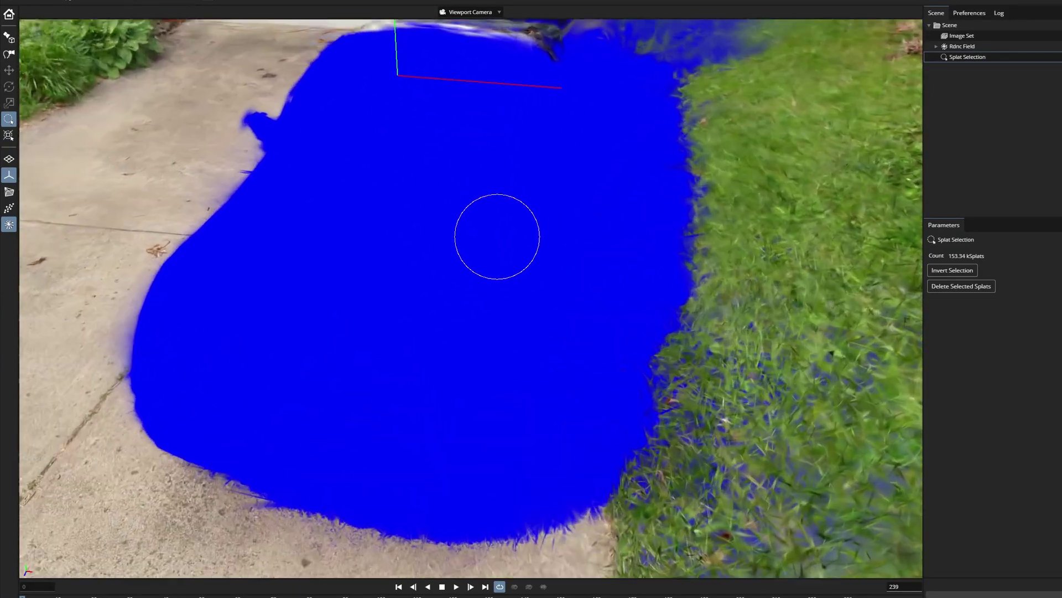
pyautogui.scroll(-4, 497, 236)
pyautogui.scroll(-1, 497, 236)
pyautogui.scroll(3, 497, 236)
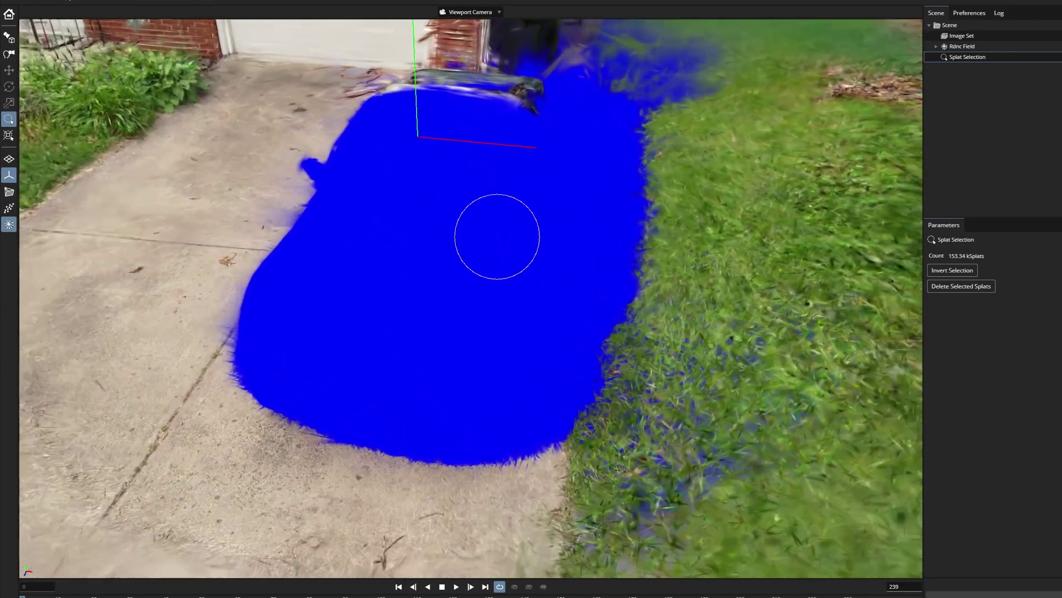
pyautogui.scroll(-2, 497, 237)
pyautogui.scroll(2, 497, 237)
pyautogui.scroll(3, 497, 236)
pyautogui.scroll(-2, 497, 236)
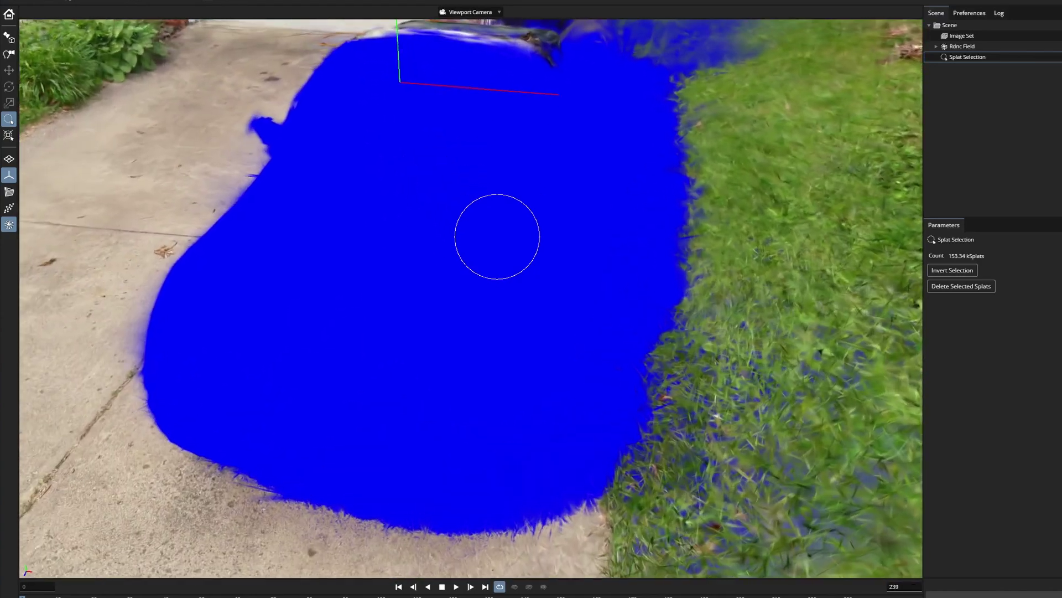
# Extend the brush selection over the car's sides, rear window and tail and the ground directly around it.
pyautogui.moveTo(278, 258); pyautogui.dragTo(269, 263, button='middle')
pyautogui.moveTo(144, 306); pyautogui.dragTo(285, 313, button='middle')
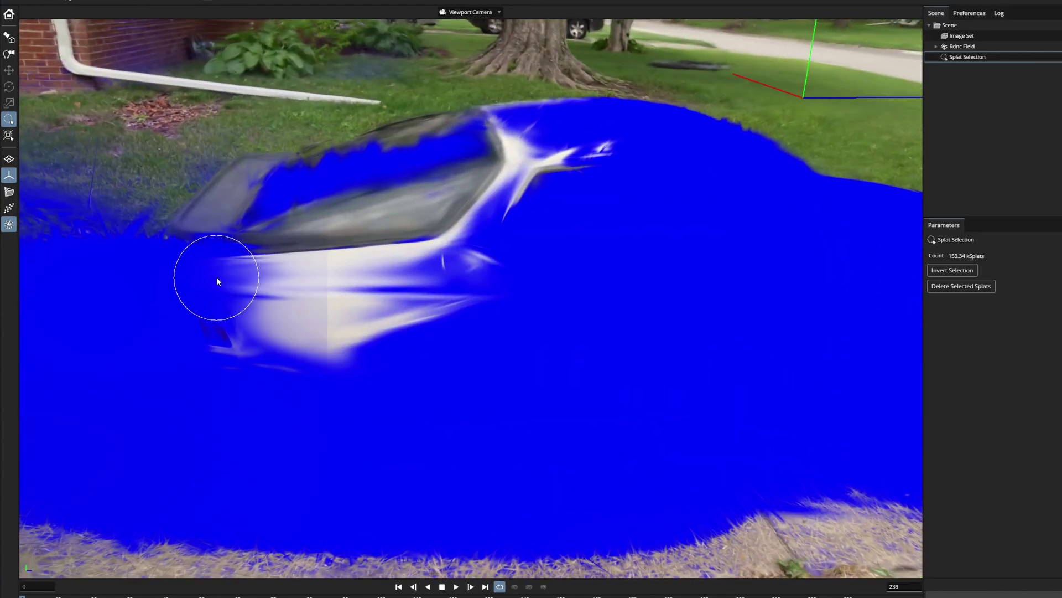
pyautogui.moveTo(445, 216); pyautogui.dragTo(543, 197, button='middle')
pyautogui.scroll(-3, 543, 197)
pyautogui.scroll(3, 542, 197)
pyautogui.moveTo(602, 204)
pyautogui.mouseDown()
pyautogui.moveTo(640, 218)
pyautogui.moveTo(497, 327)
pyautogui.mouseUp()
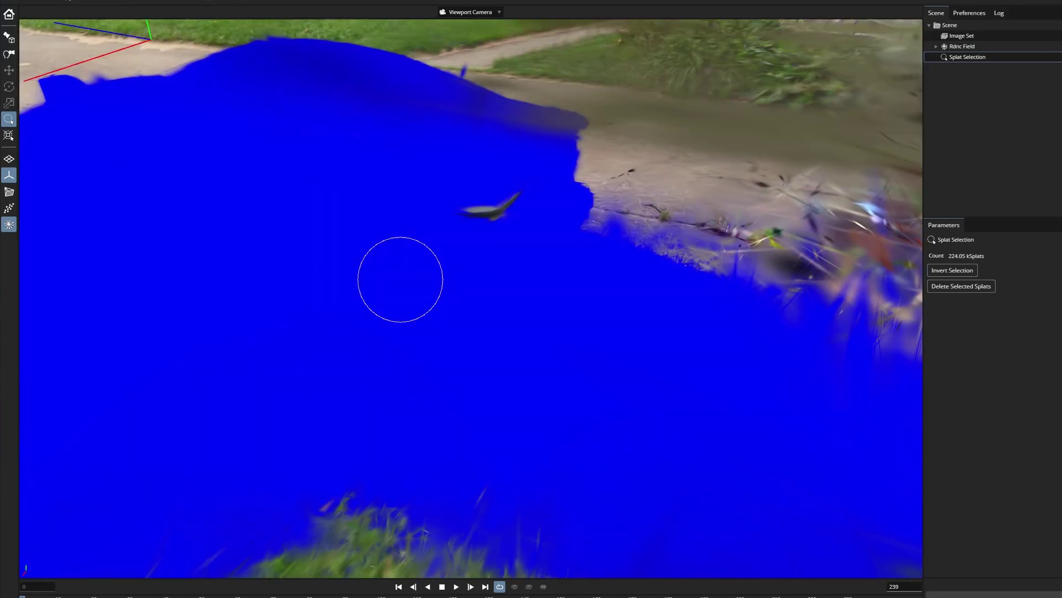
pyautogui.moveTo(464, 244); pyautogui.dragTo(466, 245, button='middle')
pyautogui.moveTo(466, 245); pyautogui.dragTo(516, 208)
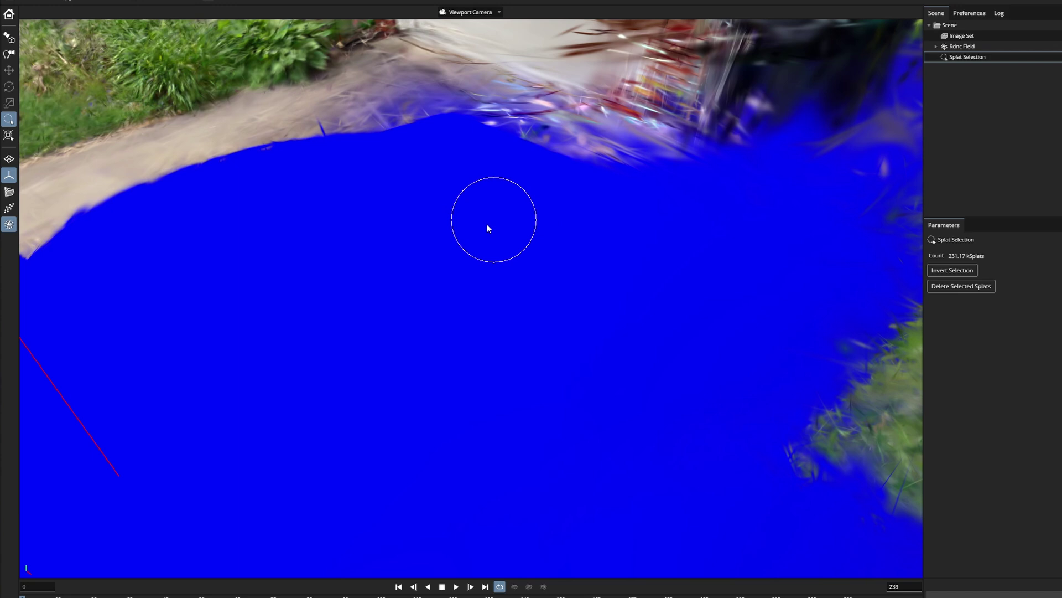
pyautogui.moveTo(439, 253); pyautogui.dragTo(438, 292, button='middle')
pyautogui.scroll(-4, 321, 304)
pyautogui.moveTo(558, 274); pyautogui.dragTo(548, 275, button='middle')
pyautogui.scroll(5, 603, 310)
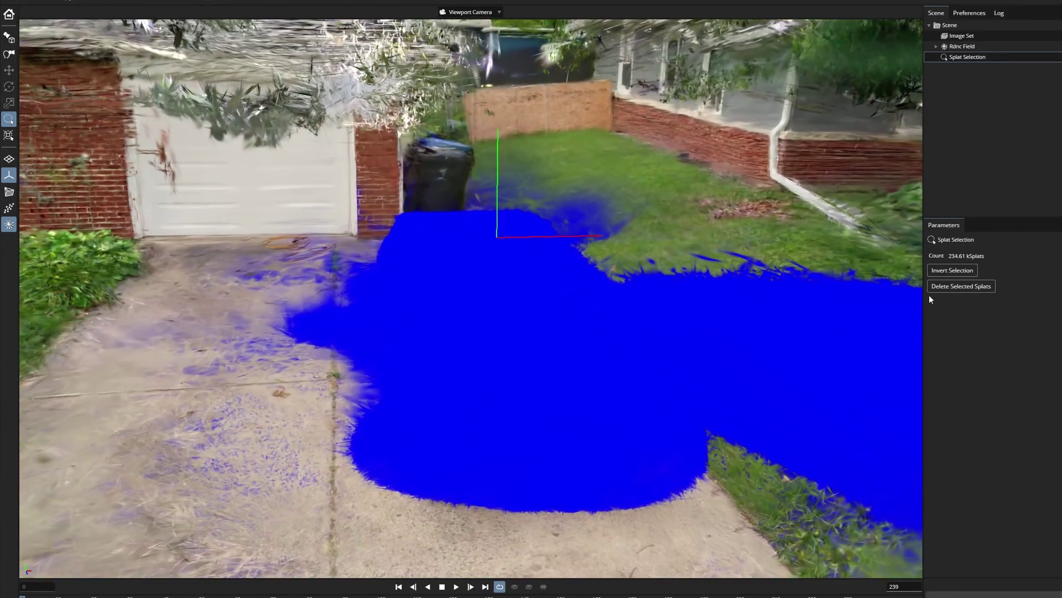
# Invert the splat selection and delete the background splats around the car.
pyautogui.click(949, 269)
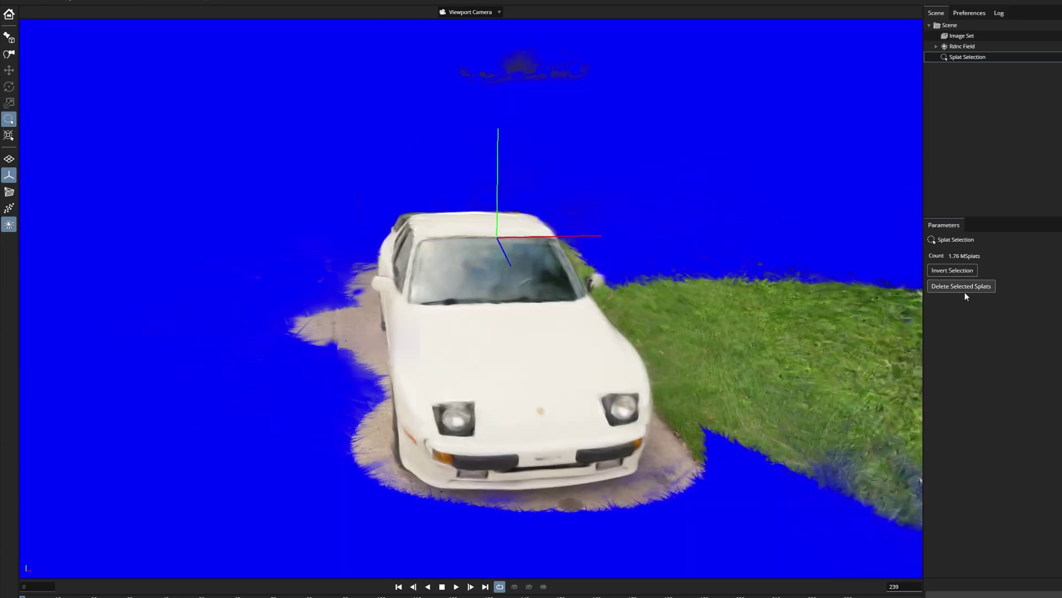
pyautogui.click(965, 288)
# Brush-select the outlying ground, grass and distant floating splats around the car and delete them.
pyautogui.moveTo(683, 328)
pyautogui.keyDown('alt'); pyautogui.mouseDown()
pyautogui.moveTo(739, 333)
pyautogui.moveTo(676, 337)
pyautogui.mouseUp(); pyautogui.keyUp('alt')
pyautogui.click(676, 337)
pyautogui.scroll(-7, 699, 335)
pyautogui.scroll(-3, 699, 336)
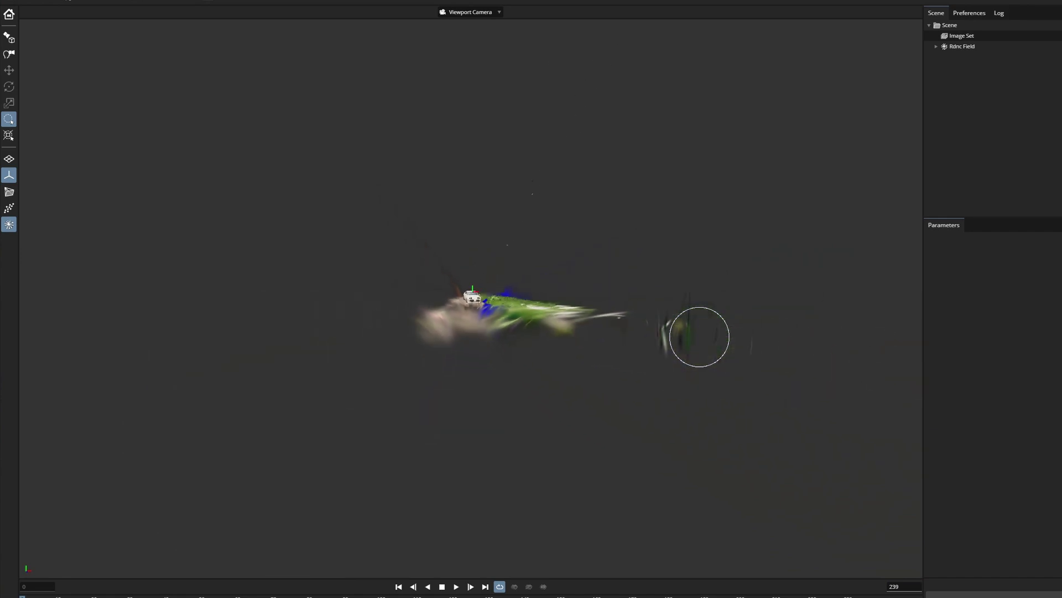
pyautogui.scroll(5, 700, 337)
pyautogui.scroll(-5, 697, 334)
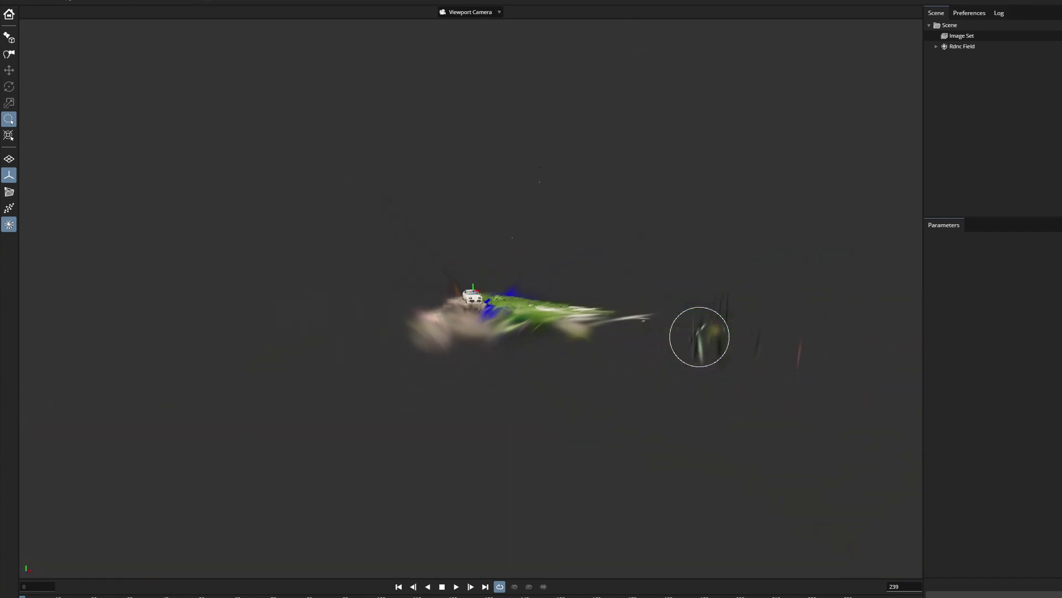
pyautogui.scroll(2, 697, 334)
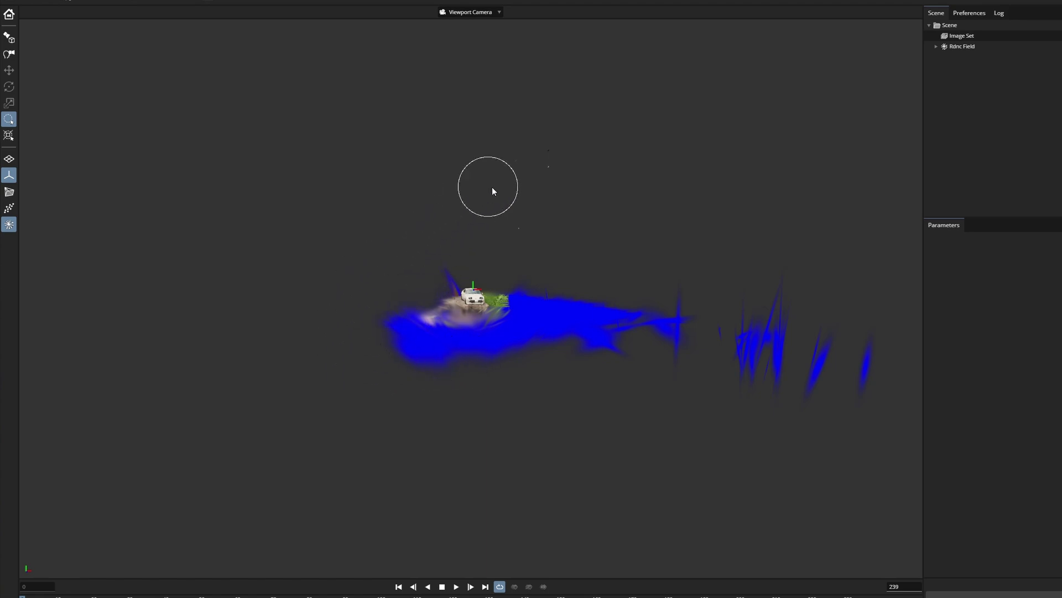
pyautogui.moveTo(657, 161); pyautogui.dragTo(663, 179, button='middle')
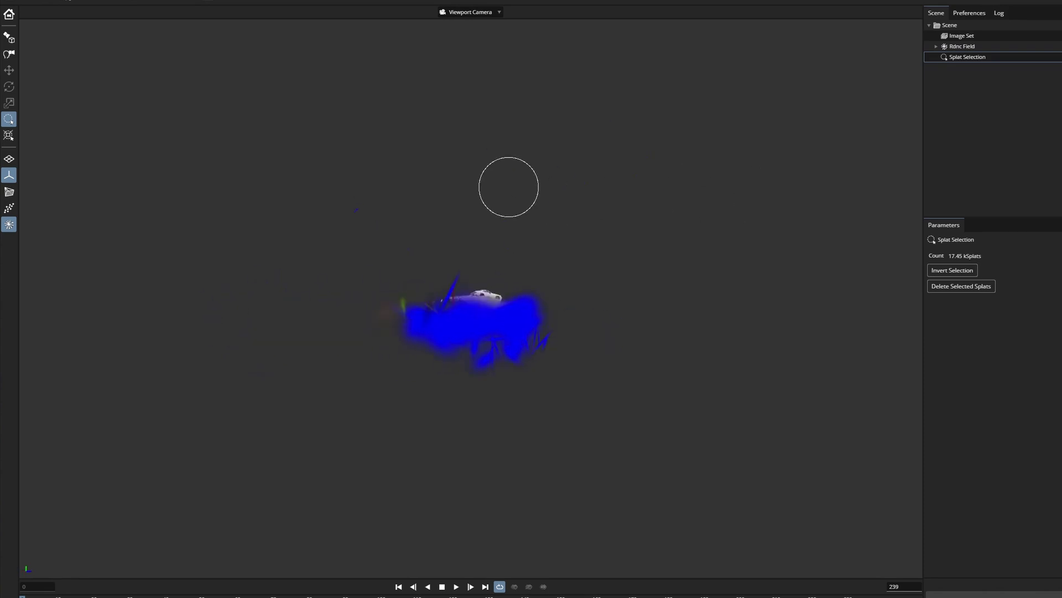
pyautogui.moveTo(508, 187); pyautogui.dragTo(509, 187, button='middle')
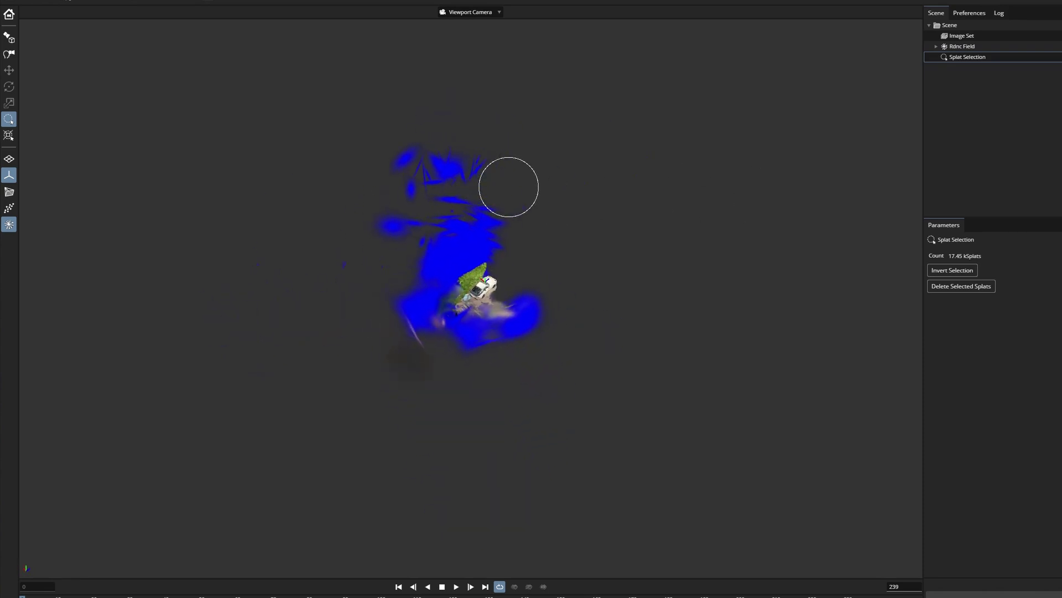
pyautogui.click(963, 286)
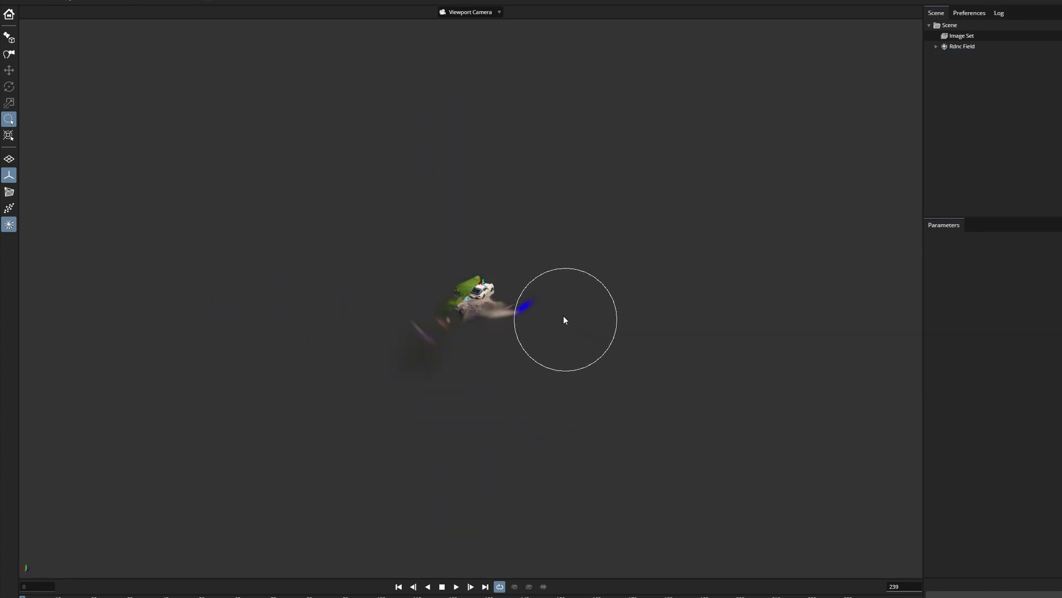
# Brush-select and delete the remaining blurry splats and grass behind and beside the car, keeping the pavement beneath it.
pyautogui.scroll(3, 556, 306)
pyautogui.moveTo(522, 331); pyautogui.dragTo(460, 347, button='middle')
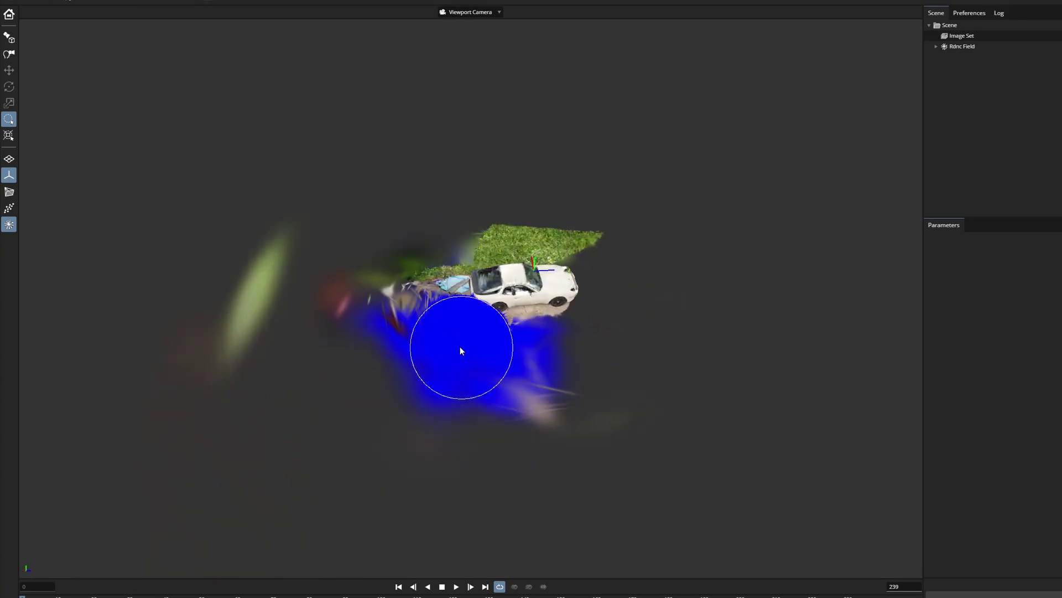
pyautogui.moveTo(252, 256); pyautogui.dragTo(351, 313)
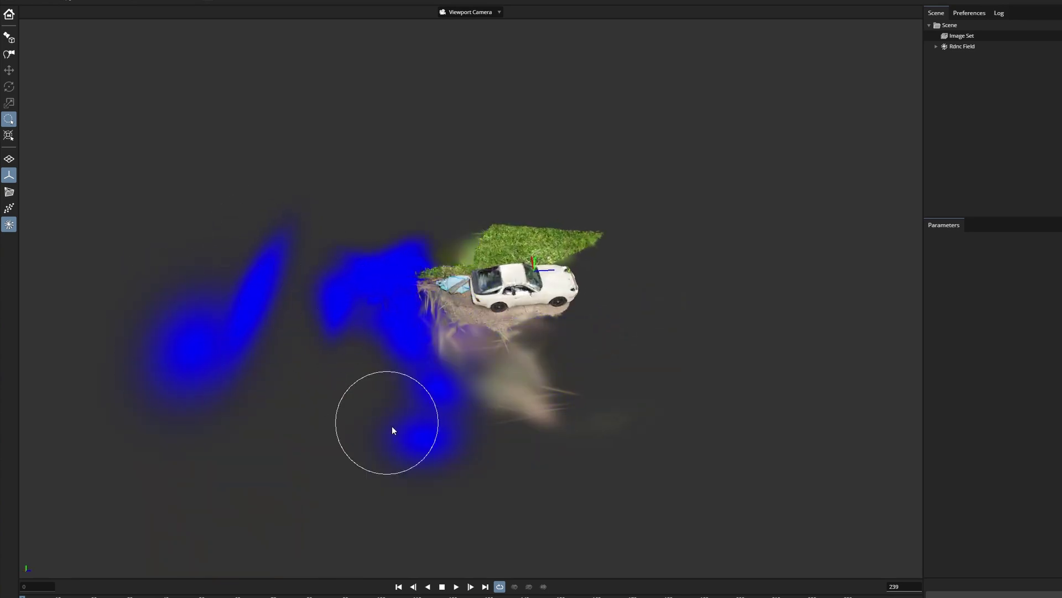
pyautogui.moveTo(391, 426); pyautogui.dragTo(591, 445)
pyautogui.click(608, 346)
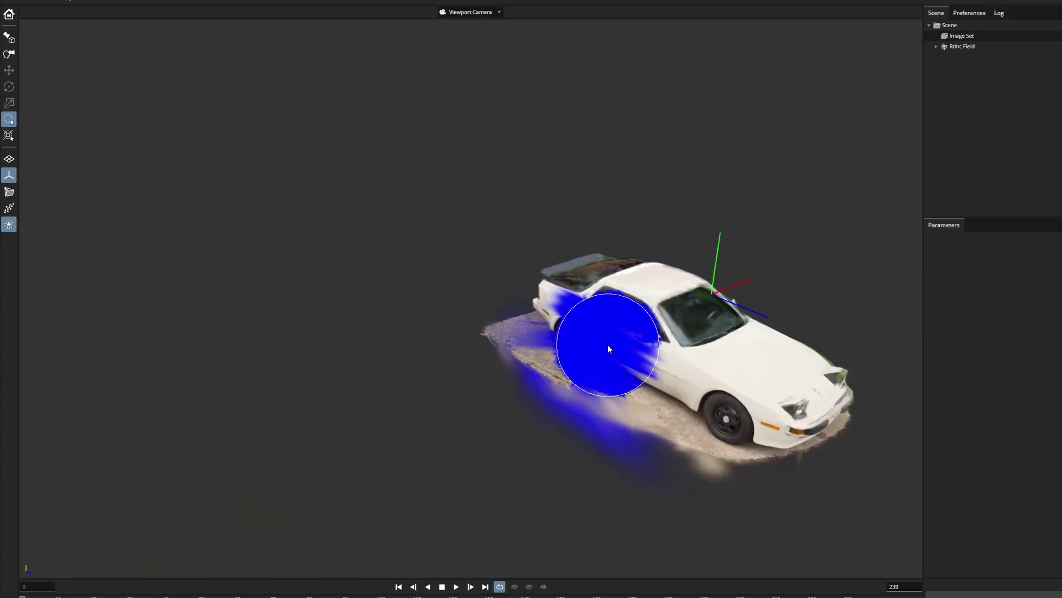
pyautogui.moveTo(608, 346)
pyautogui.mouseDown(button='middle')
pyautogui.moveTo(486, 351)
pyautogui.moveTo(532, 354)
pyautogui.moveTo(490, 353)
pyautogui.moveTo(503, 345)
pyautogui.moveTo(446, 367)
pyautogui.moveTo(476, 371)
pyautogui.moveTo(380, 361)
pyautogui.moveTo(344, 344)
pyautogui.mouseUp(button='middle')
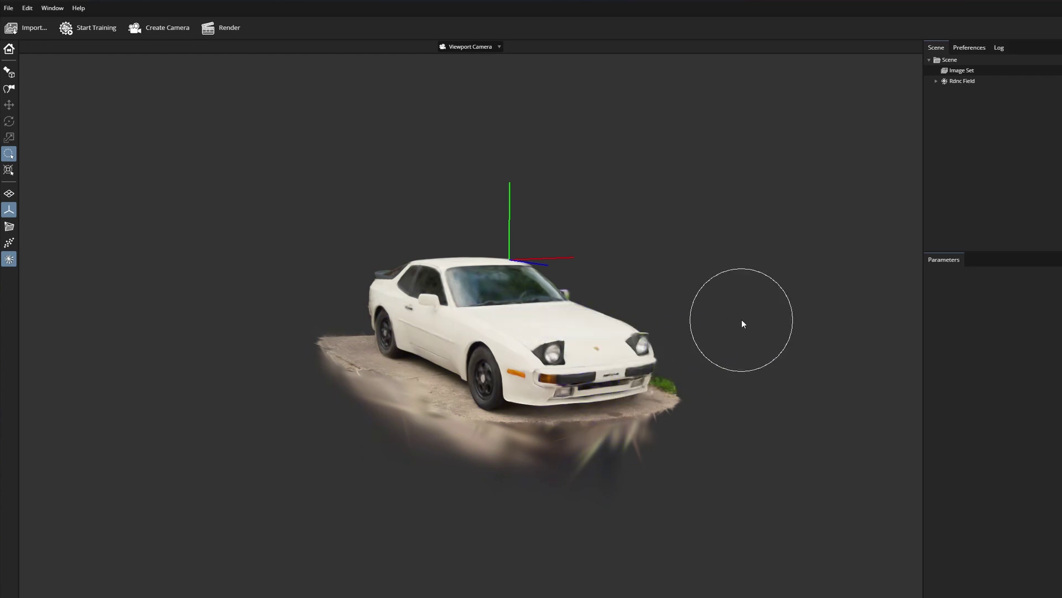
# Switch back to camera navigation and examine the isolated car from the front, side and rear.
pyautogui.moveTo(741, 320)
pyautogui.mouseDown()
pyautogui.moveTo(727, 302)
pyautogui.moveTo(665, 290)
pyautogui.mouseUp()
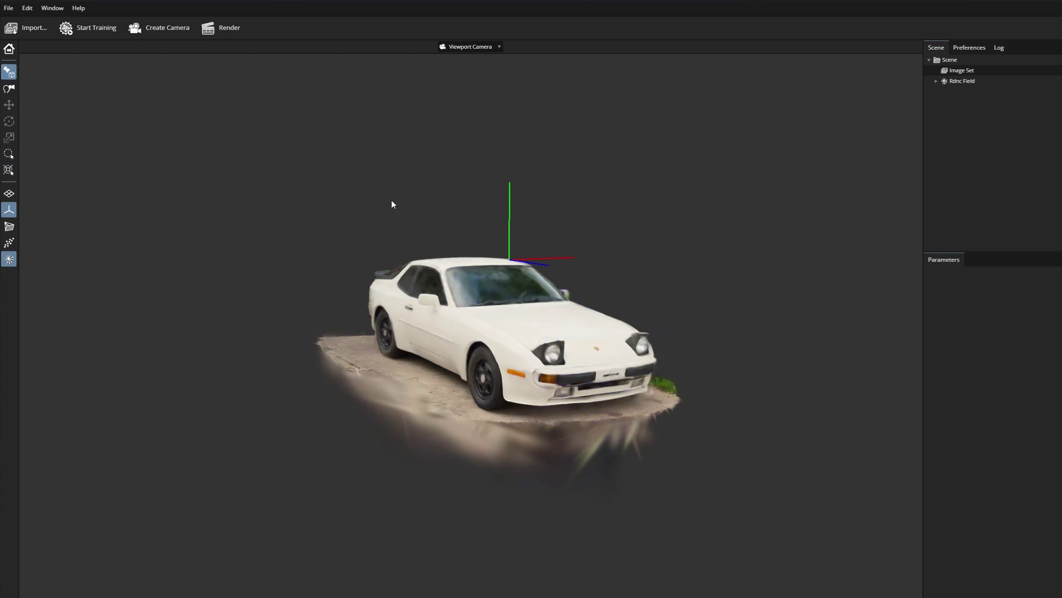
pyautogui.moveTo(391, 205); pyautogui.dragTo(354, 196)
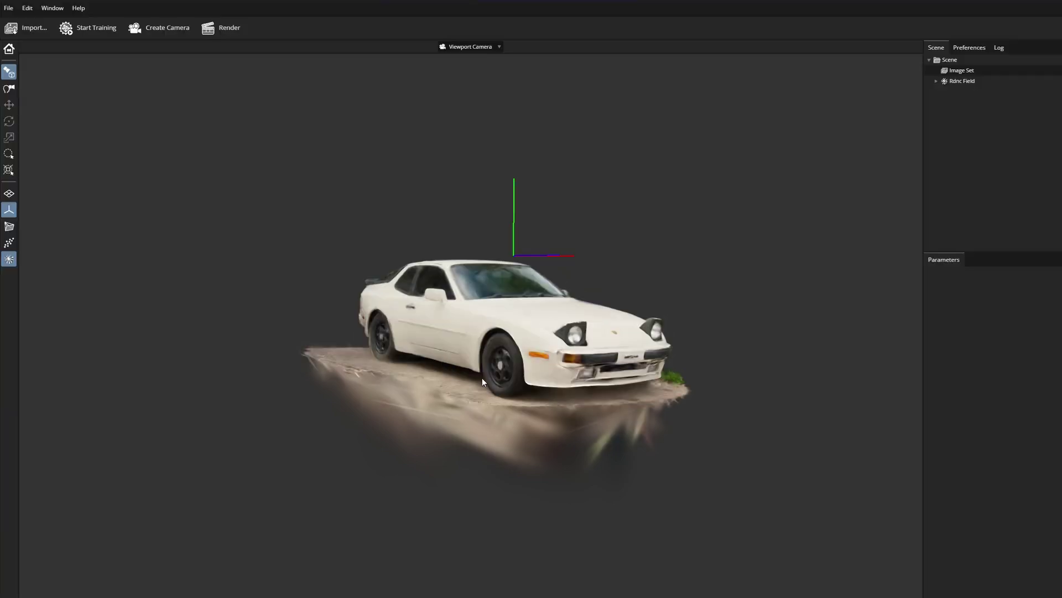
pyautogui.scroll(1, 472, 383)
pyautogui.moveTo(456, 375); pyautogui.dragTo(558, 404)
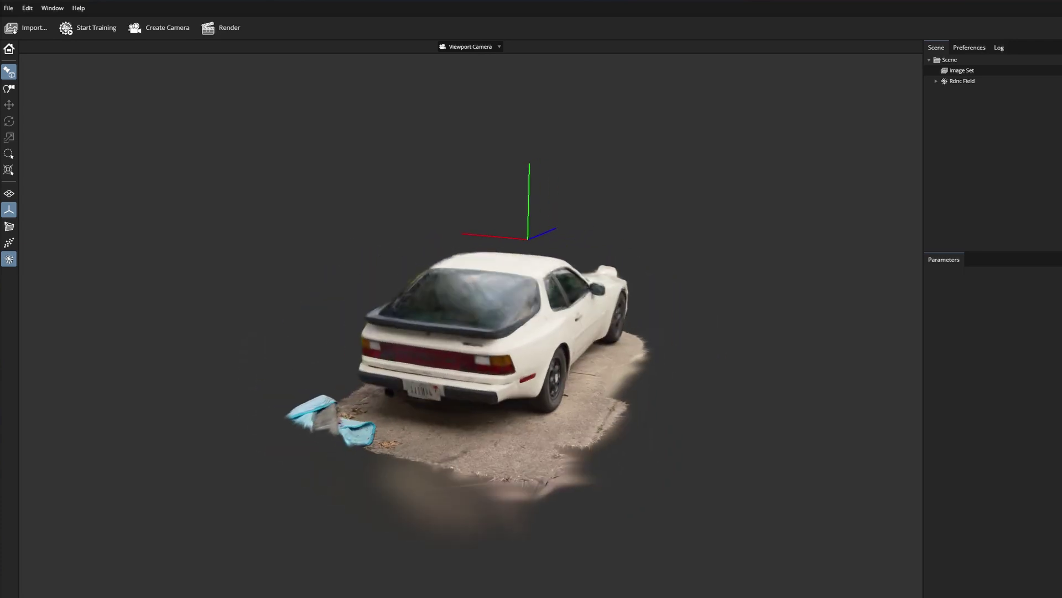
pyautogui.moveTo(554, 381); pyautogui.dragTo(457, 375)
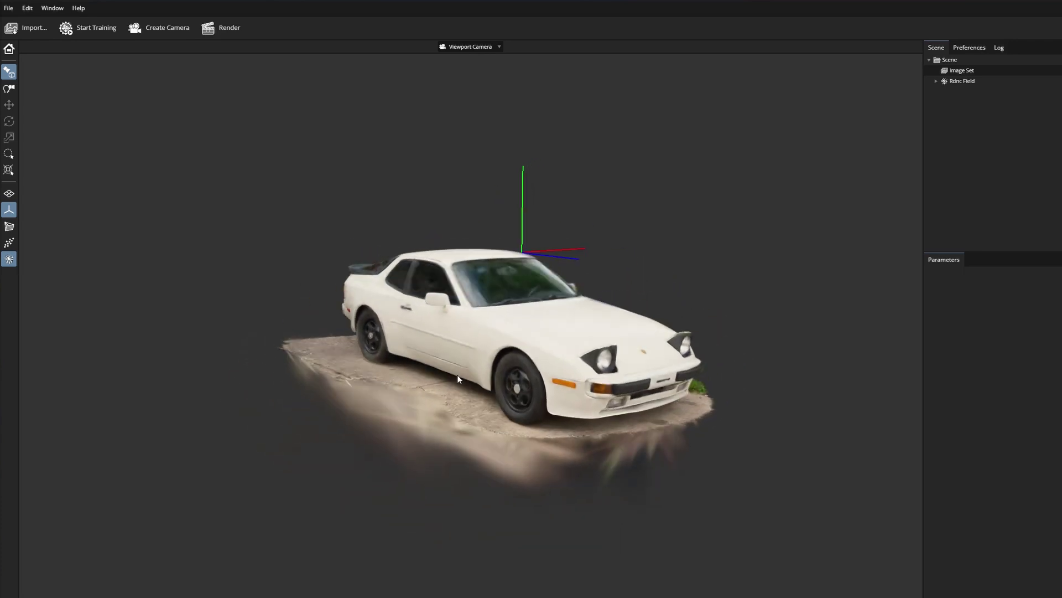
pyautogui.moveTo(457, 379); pyautogui.dragTo(678, 331, button='middle')
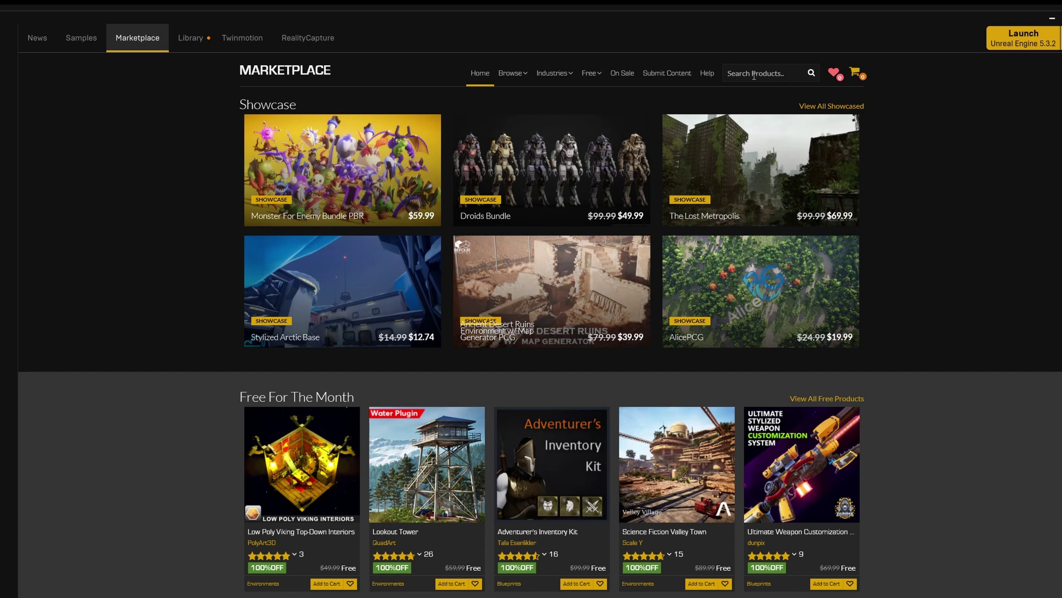
# Search the Unreal Marketplace for "luma" and open the Luma AI plugin's detail page.
pyautogui.click(753, 76)
pyautogui.press('Return')
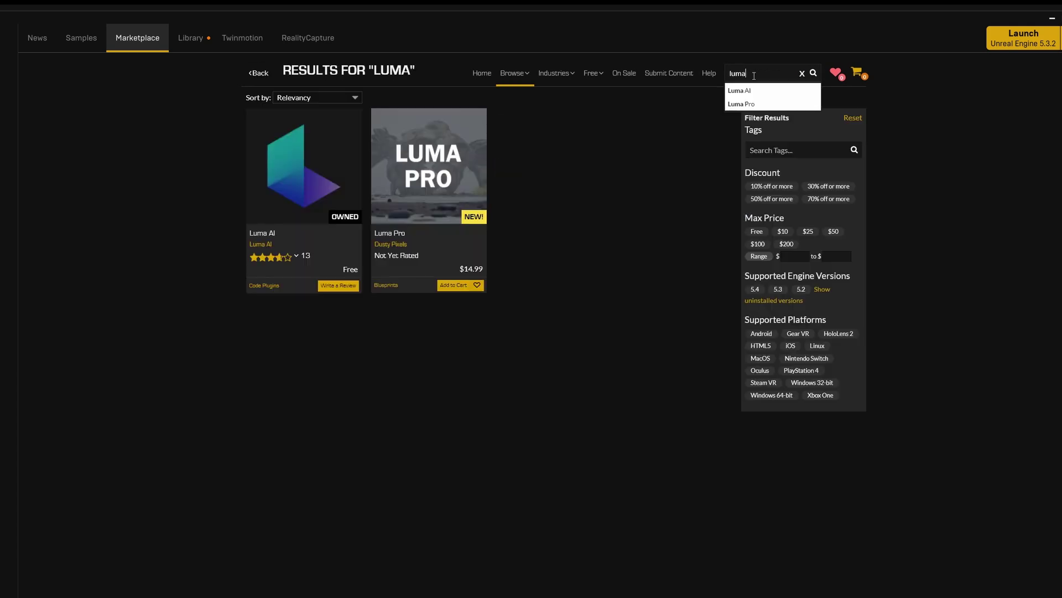
pyautogui.click(318, 187)
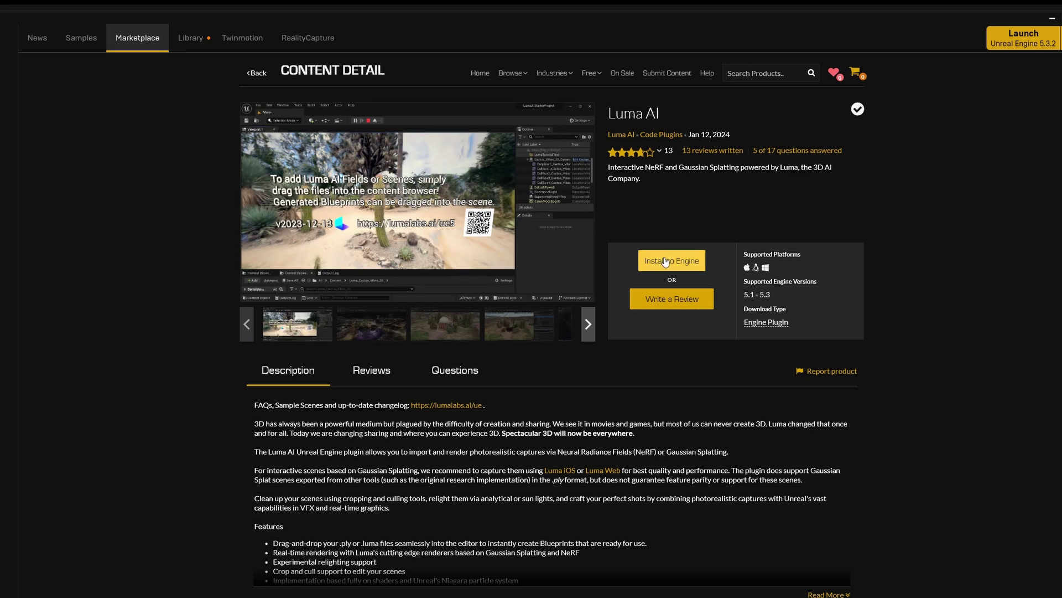
# Examine the Luma AI plugin's preview images and read through its description and technical details.
pyautogui.click(397, 332)
pyautogui.click(455, 332)
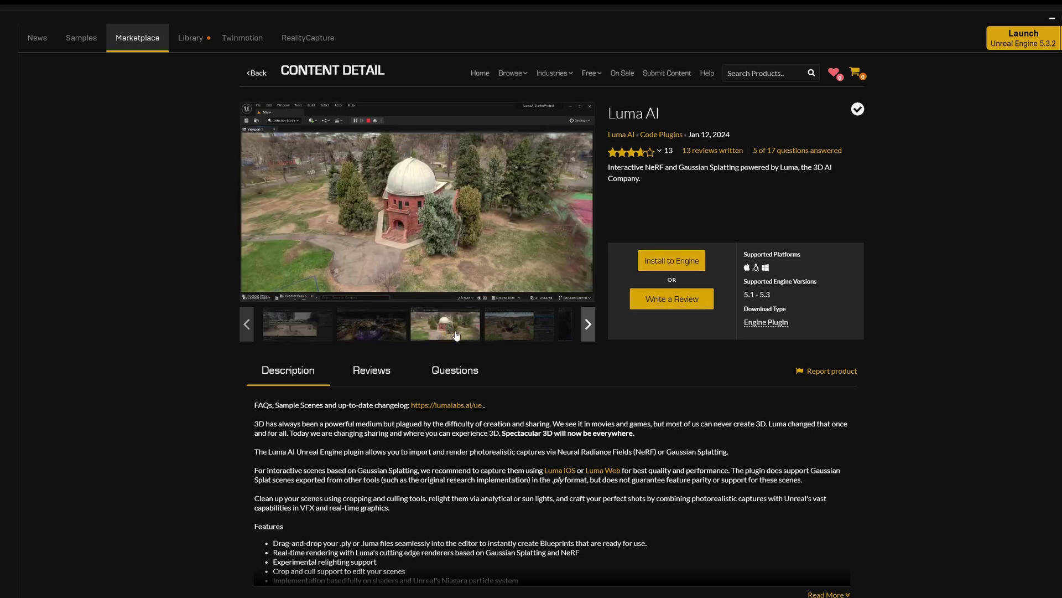
pyautogui.click(525, 332)
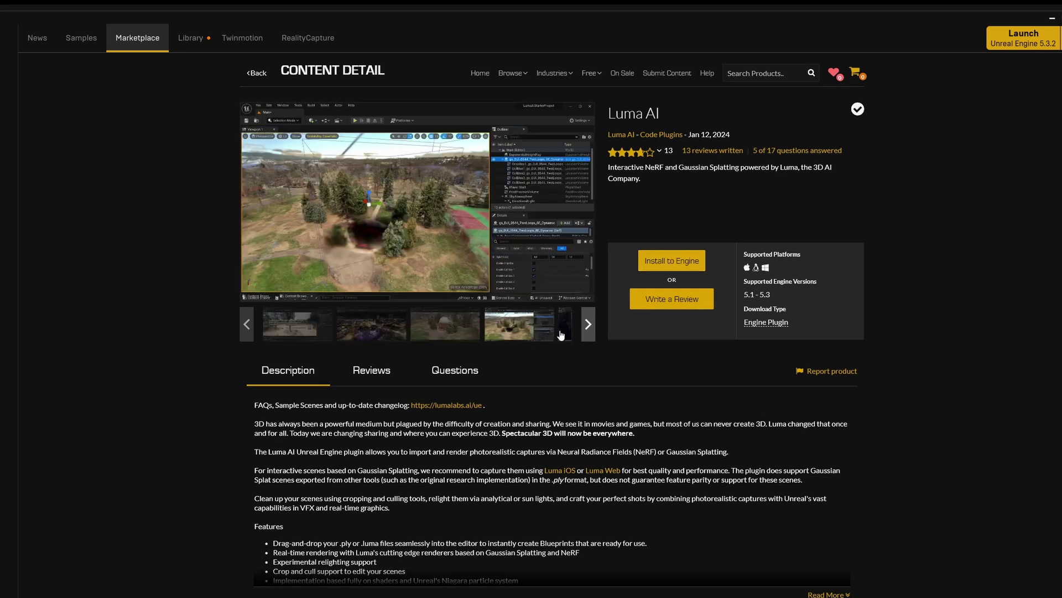
pyautogui.click(561, 334)
pyautogui.click(588, 325)
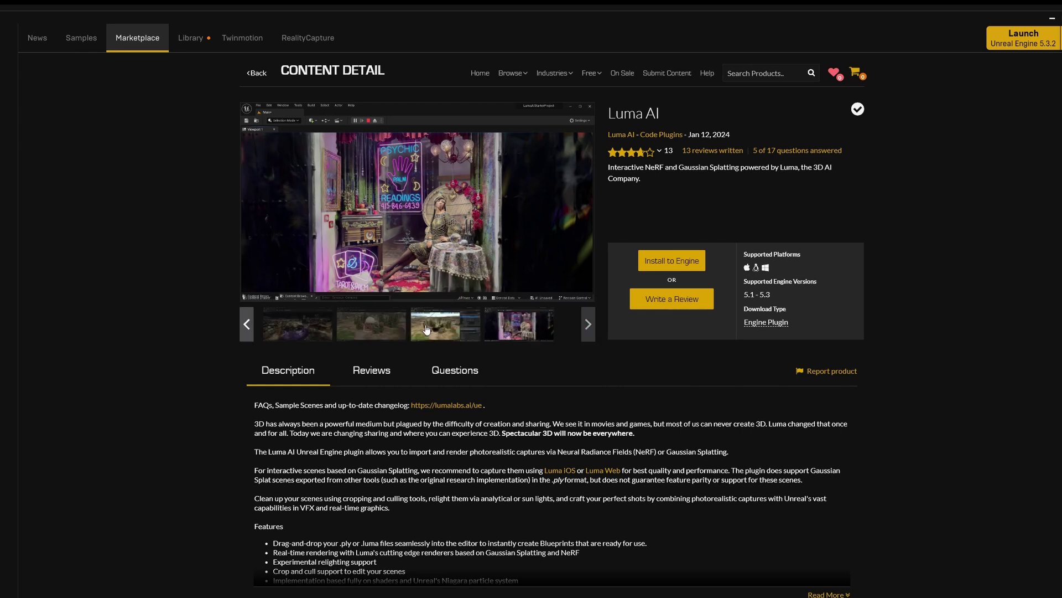
pyautogui.click(420, 327)
pyautogui.click(370, 327)
pyautogui.click(288, 323)
pyautogui.click(249, 327)
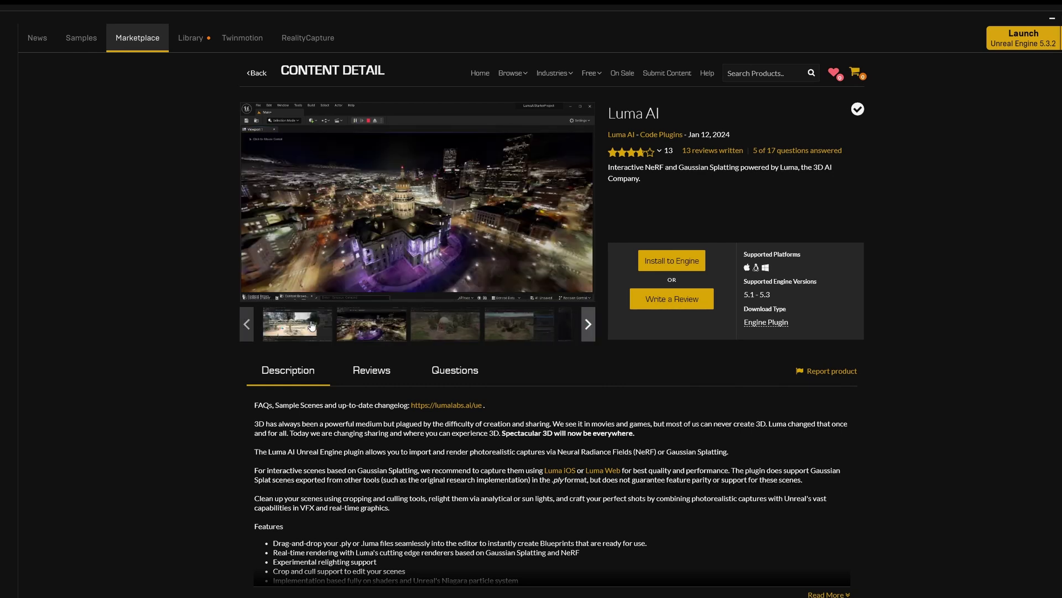
pyautogui.click(311, 326)
pyautogui.click(370, 328)
pyautogui.click(443, 328)
pyautogui.click(509, 329)
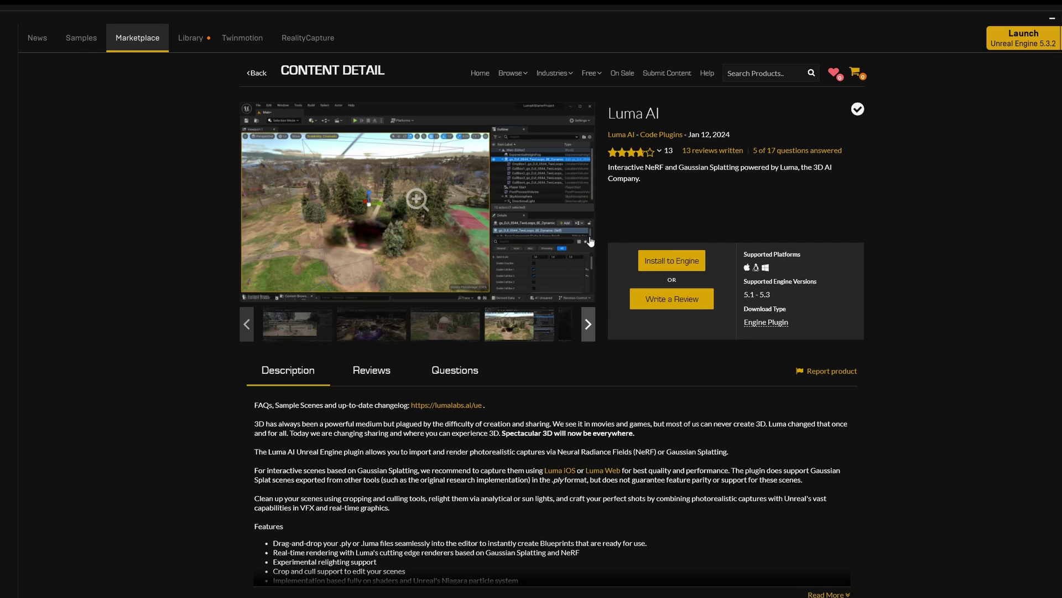
pyautogui.scroll(-7, 588, 235)
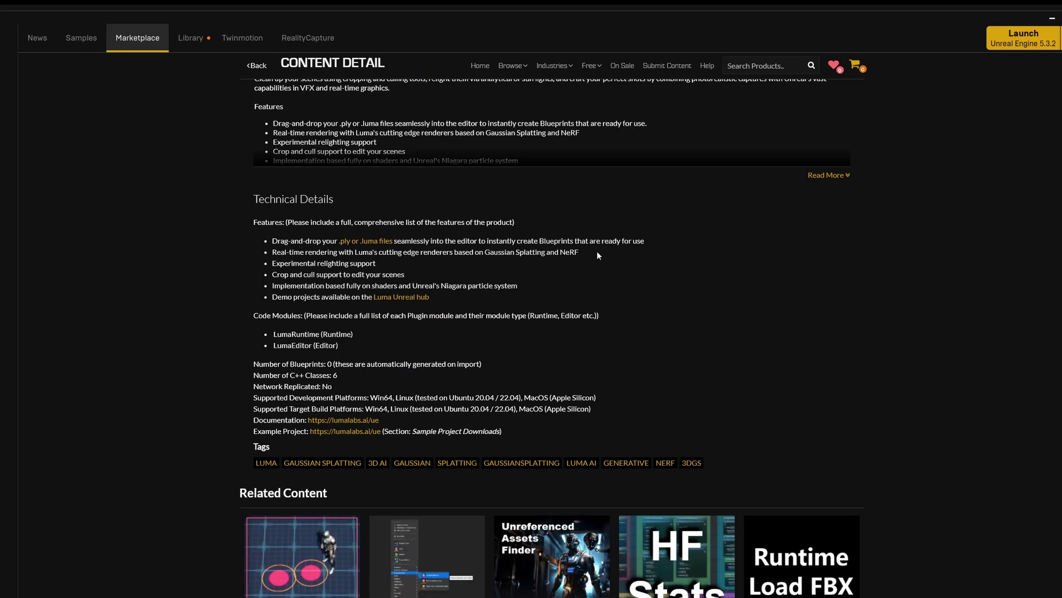
pyautogui.scroll(7, 586, 255)
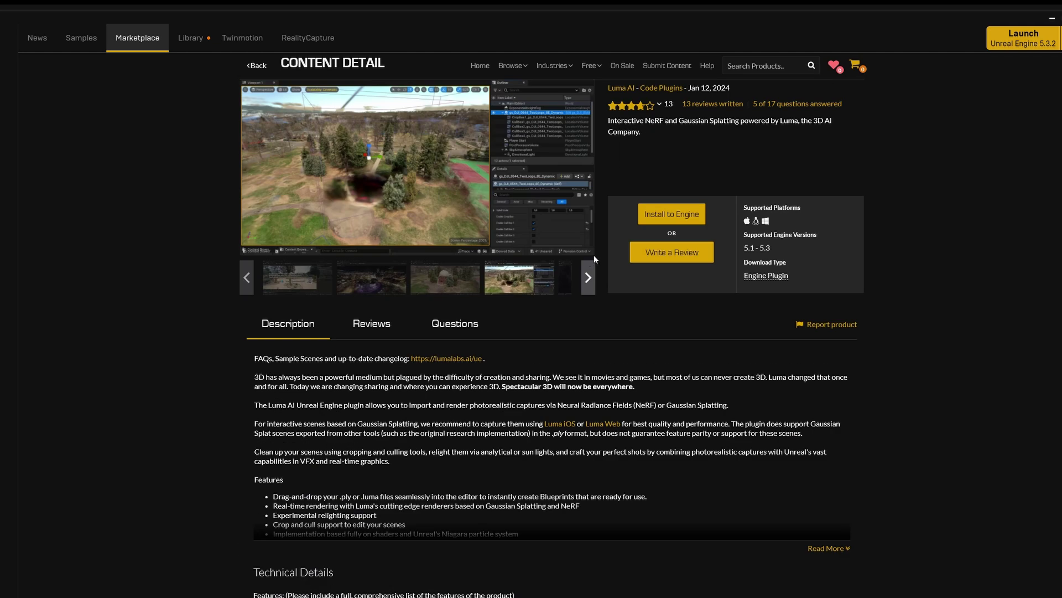
# Switch to the open Unreal Engine project and examine the concrete floor scene with its lights.
pyautogui.click(1052, 18)
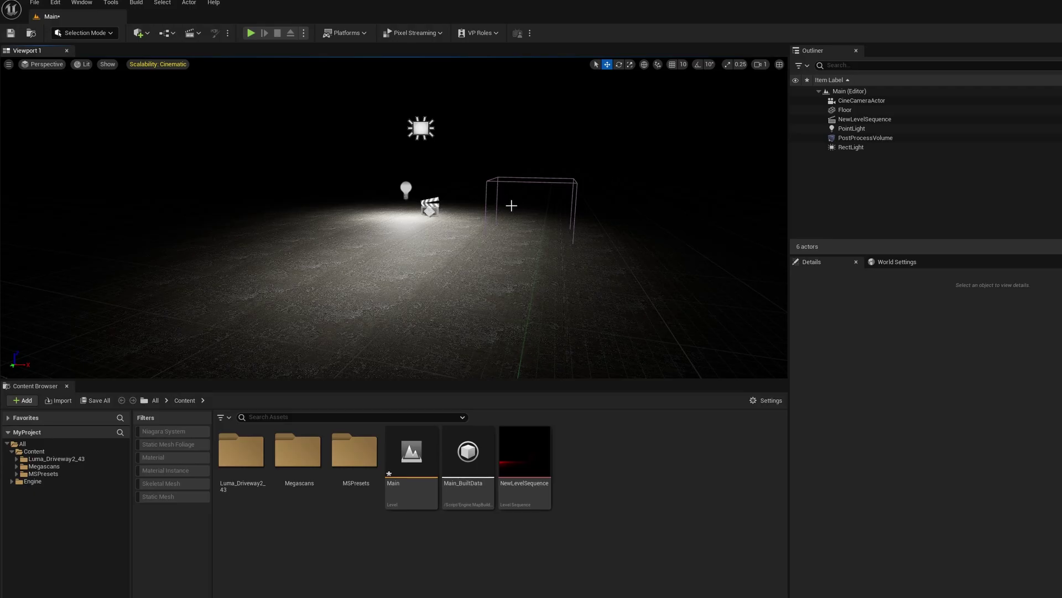
pyautogui.moveTo(482, 220)
pyautogui.mouseDown(button='right')
pyautogui.moveTo(369, 180)
pyautogui.moveTo(561, 134)
pyautogui.moveTo(443, 199)
pyautogui.moveTo(454, 166)
pyautogui.moveTo(474, 232)
pyautogui.mouseUp(button='right')
pyautogui.click(540, 299)
pyautogui.press('f')
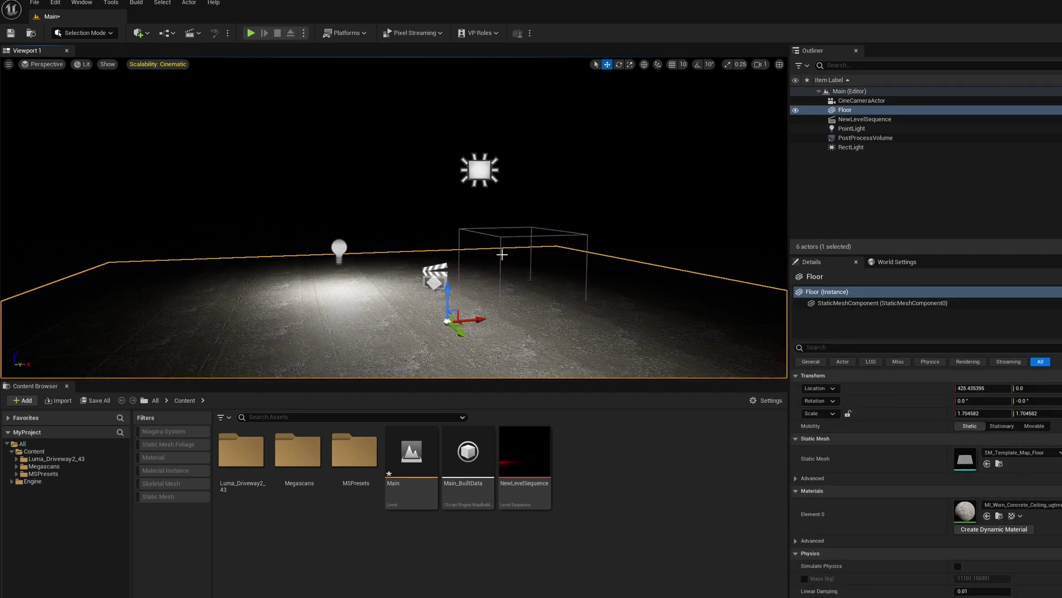
pyautogui.moveTo(502, 254); pyautogui.dragTo(475, 249, button='right')
pyautogui.click(462, 227)
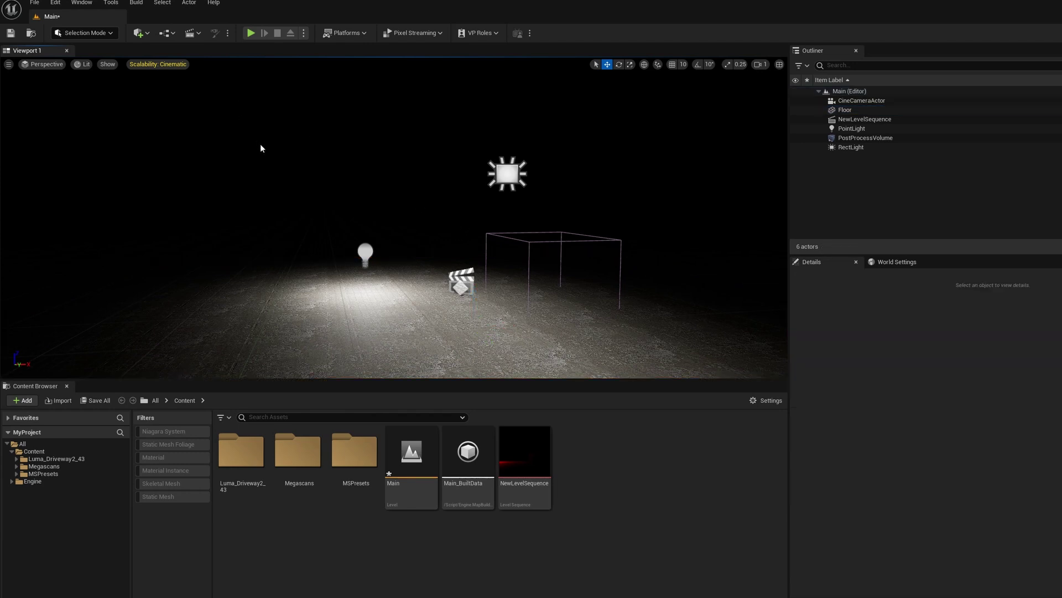
# Look up "luma" in the project's plugin list to check that the Luma AI Plugin is enabled, and close the list.
pyautogui.click(55, 4)
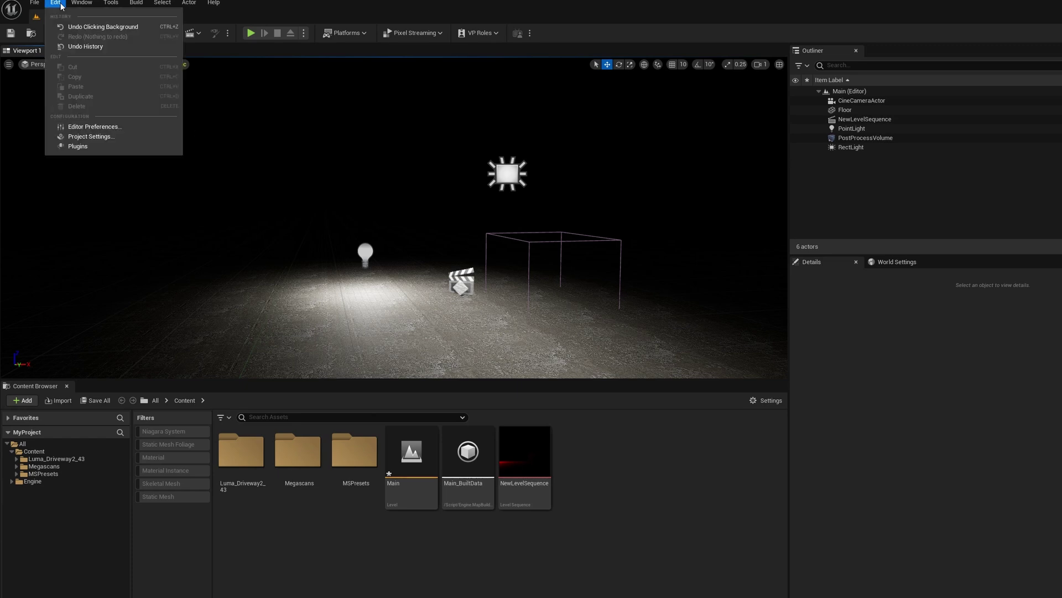
pyautogui.click(85, 147)
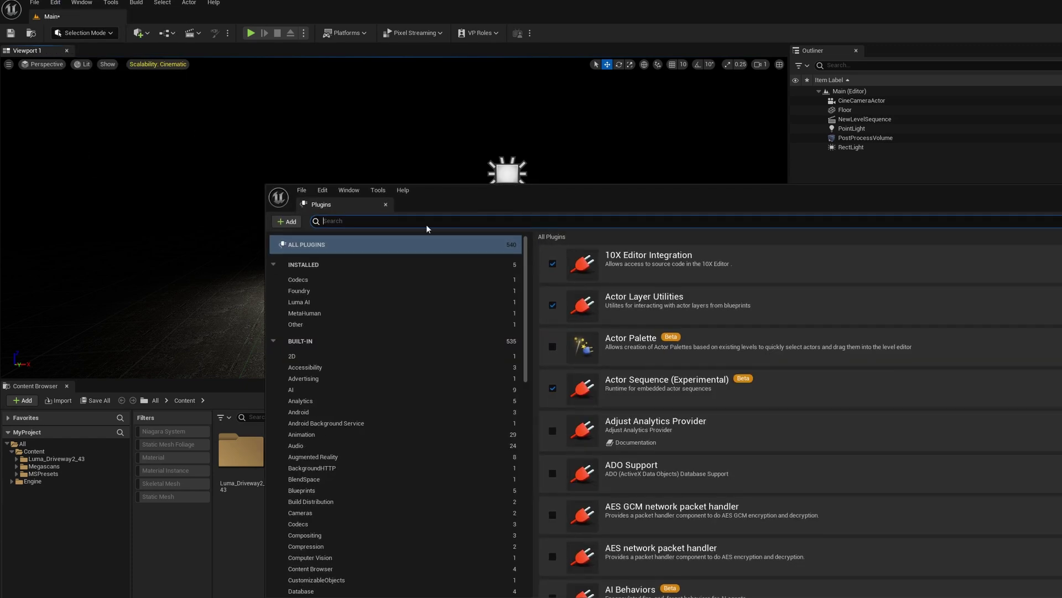
pyautogui.write('luma')
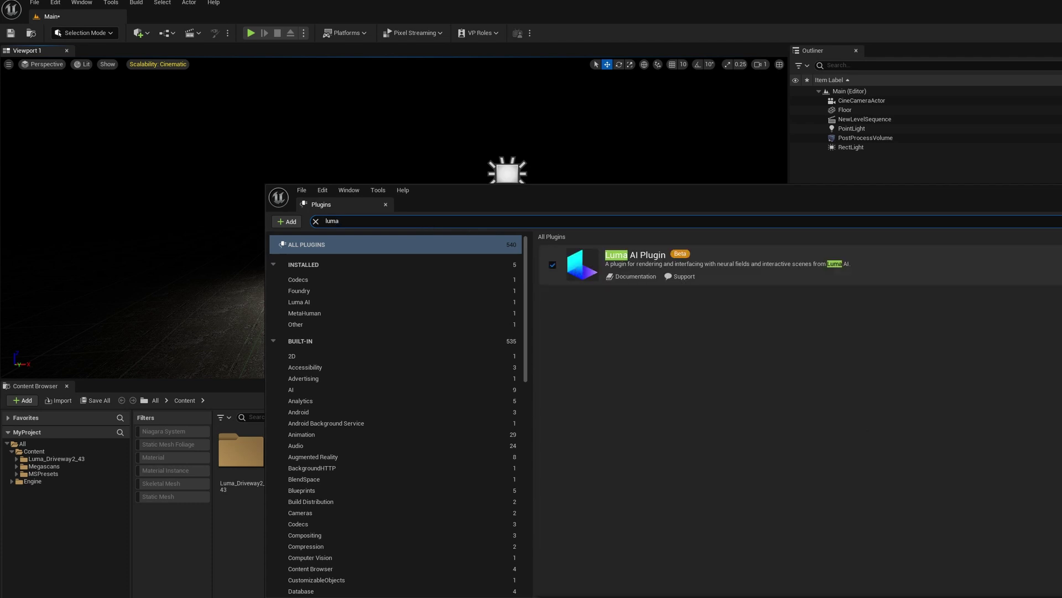
pyautogui.click(1061, 190)
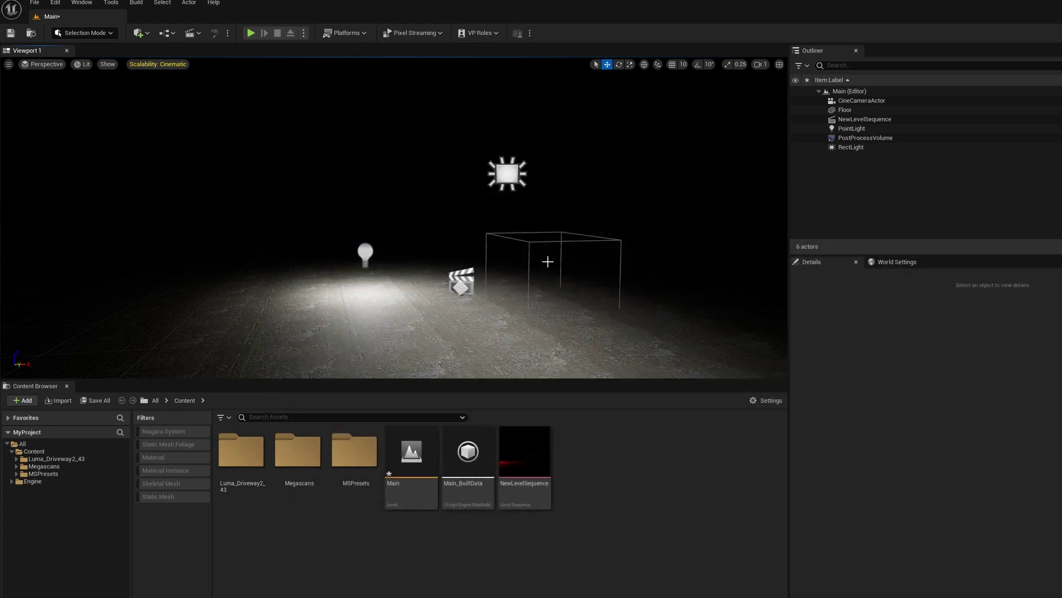
# Place the Porche_Splat_E4_Baked blueprint on the floor in the level.
pyautogui.moveTo(613, 233); pyautogui.dragTo(579, 288, button='right')
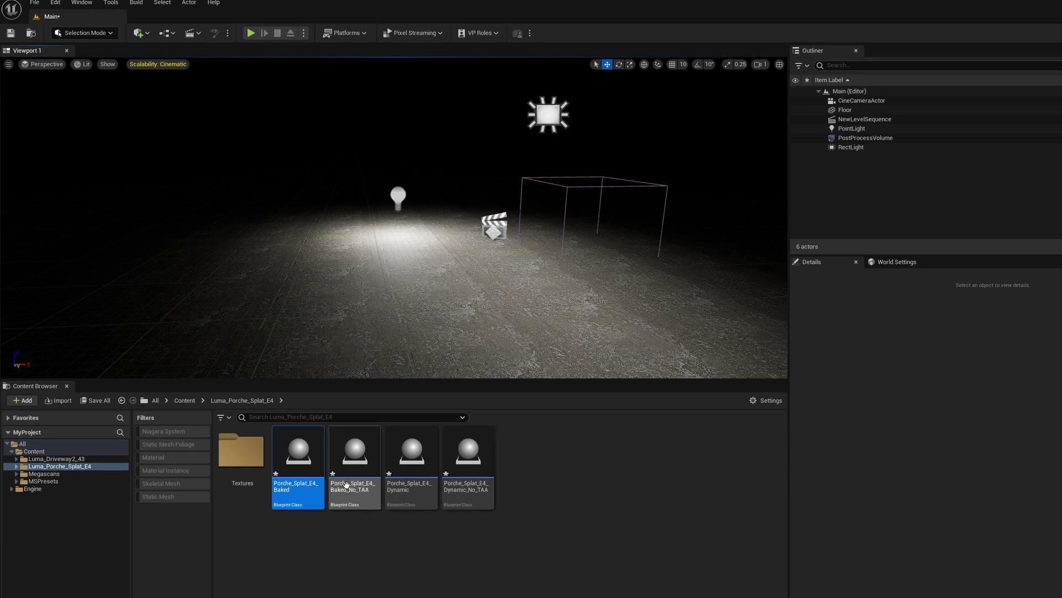
pyautogui.moveTo(355, 468)
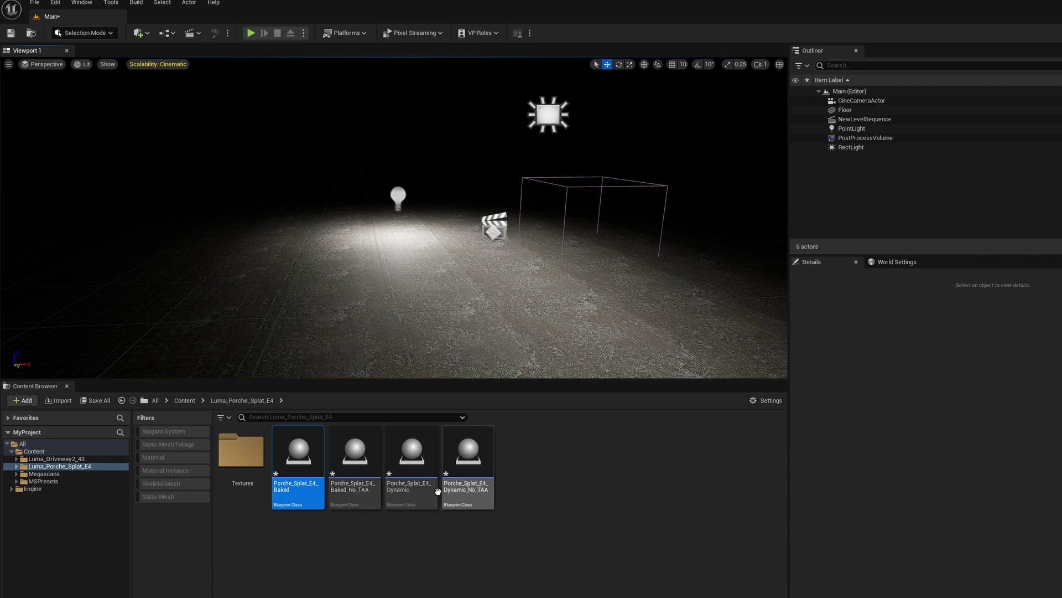
pyautogui.moveTo(411, 478)
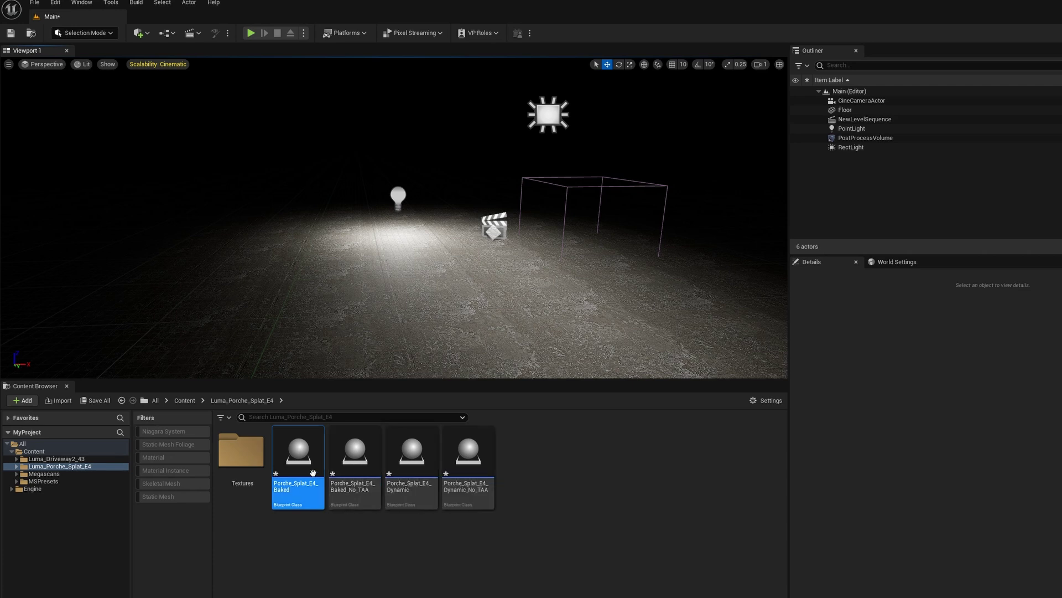
pyautogui.moveTo(298, 472)
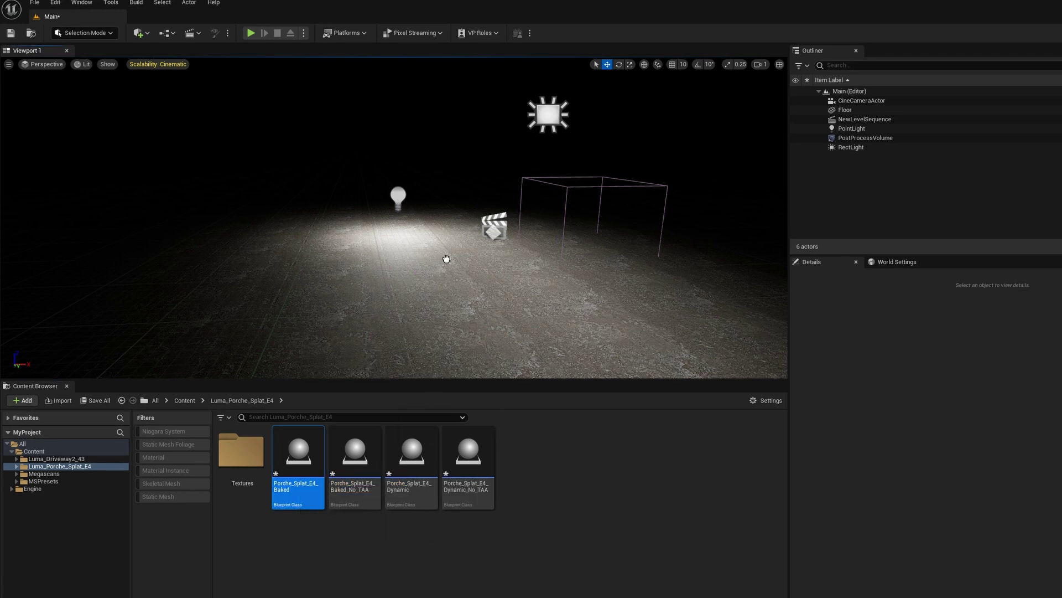
pyautogui.moveTo(447, 259); pyautogui.dragTo(447, 258)
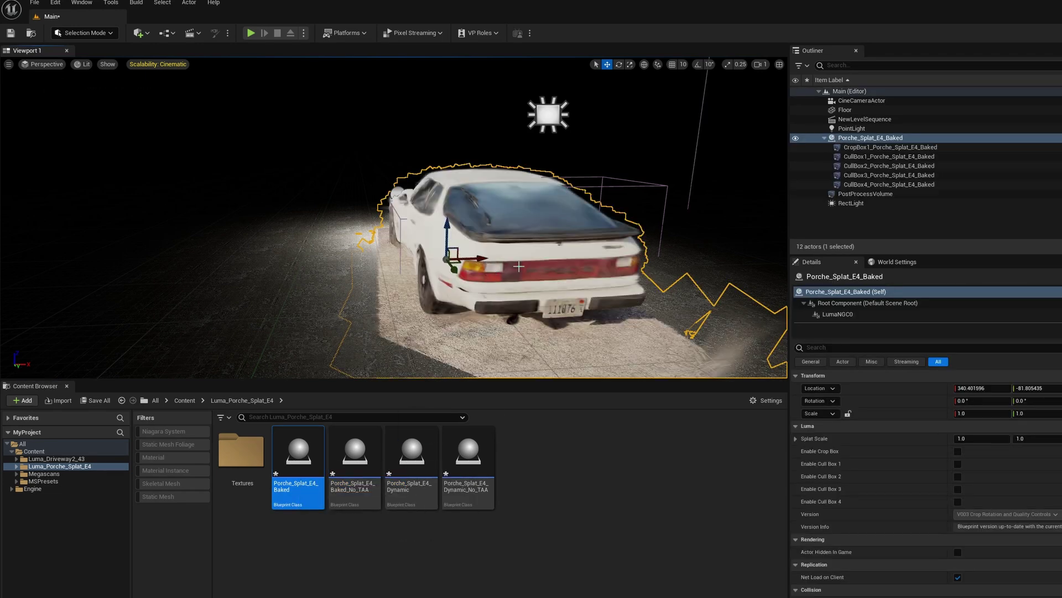
# Examine the baked car splat from the rear, side and front with the scene helpers hidden.
pyautogui.click(628, 163)
pyautogui.moveTo(592, 185); pyautogui.dragTo(692, 185, button='right')
pyautogui.moveTo(439, 180); pyautogui.dragTo(398, 177, button='right')
pyautogui.press('g')
pyautogui.moveTo(533, 210); pyautogui.dragTo(741, 243, button='right')
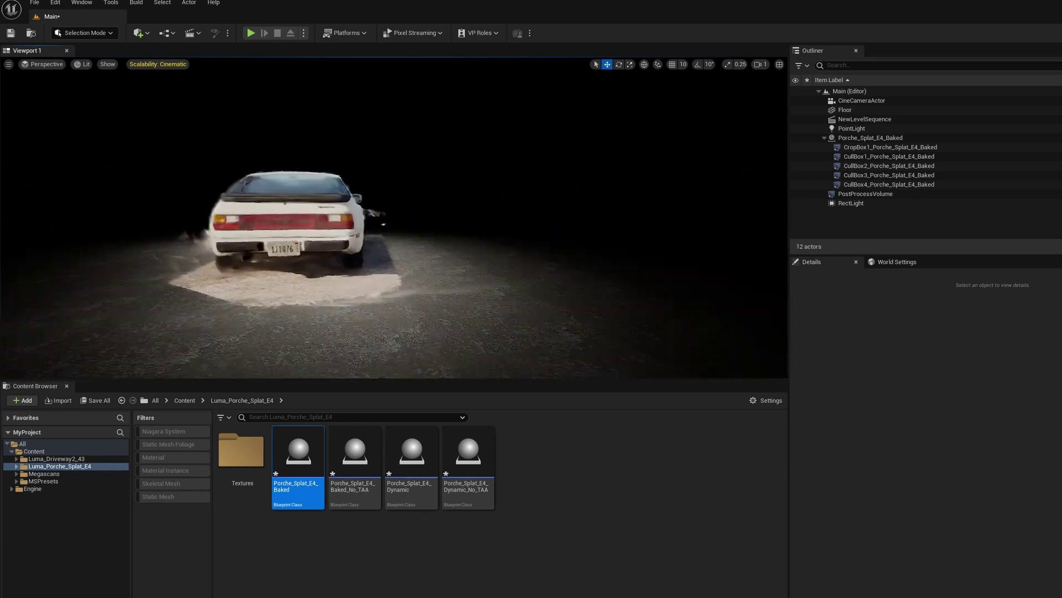
pyautogui.keyDown('alt'); pyautogui.moveTo(461, 228); pyautogui.dragTo(719, 227); pyautogui.keyUp('alt')
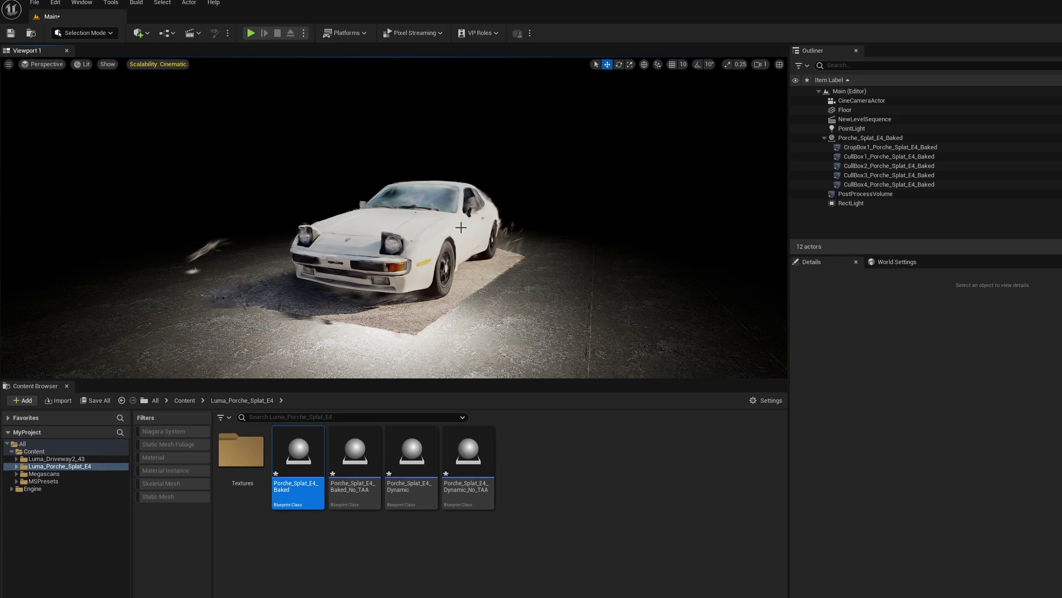
pyautogui.click(461, 228)
pyautogui.click(548, 192)
pyautogui.moveTo(548, 192); pyautogui.dragTo(620, 192, button='right')
pyautogui.keyDown('alt'); pyautogui.moveTo(487, 195); pyautogui.dragTo(514, 210); pyautogui.keyUp('alt')
# Delete the baked car splat and its leftover crop box and four cull boxes from the level.
pyautogui.click(498, 215)
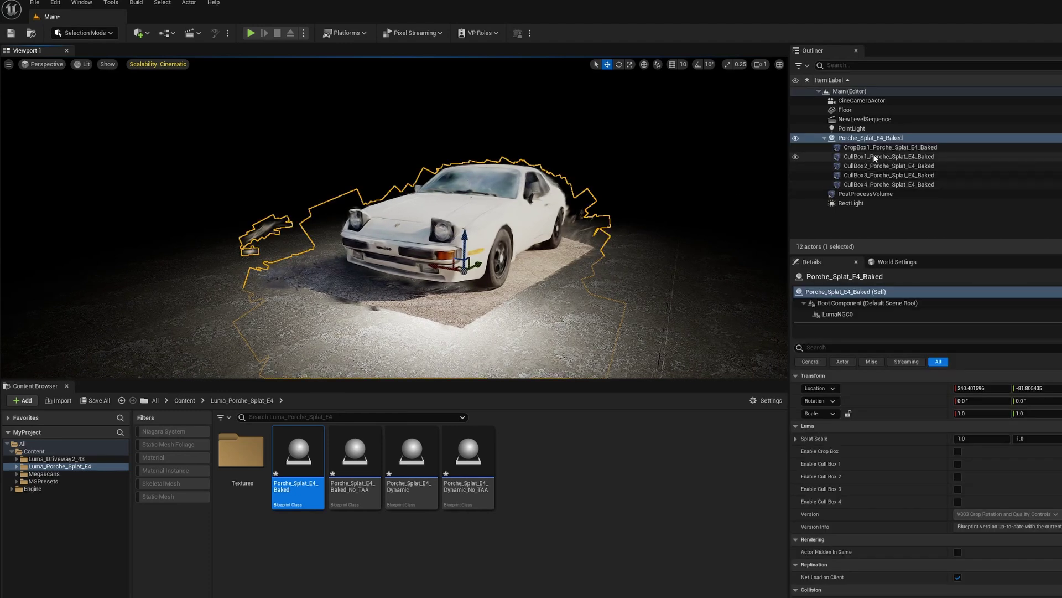
pyautogui.press('Delete')
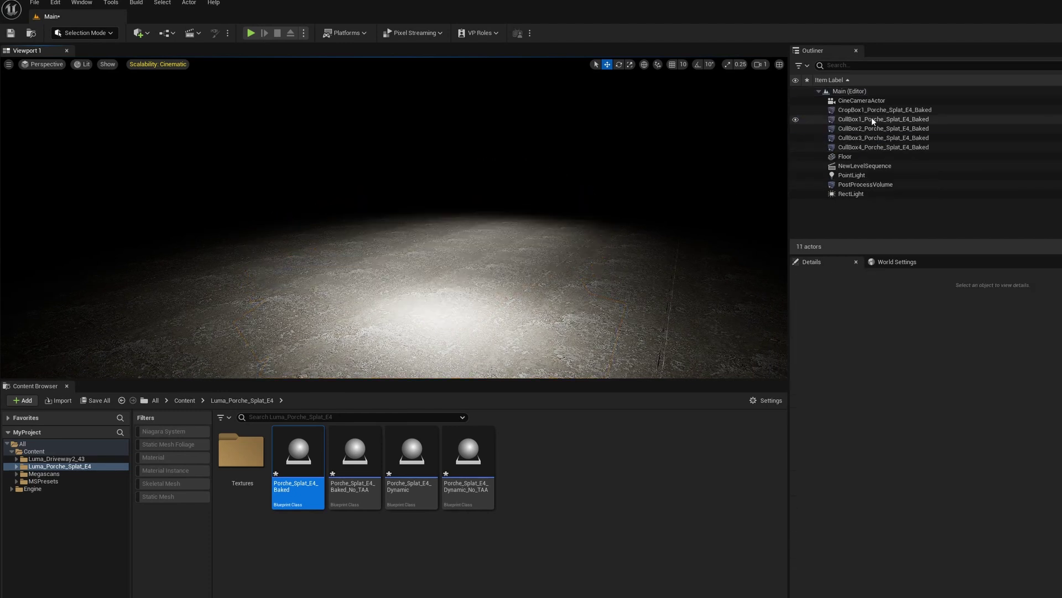
pyautogui.click(873, 111)
pyautogui.keyDown('shift'); pyautogui.click(871, 147); pyautogui.keyUp('shift')
pyautogui.press('Delete')
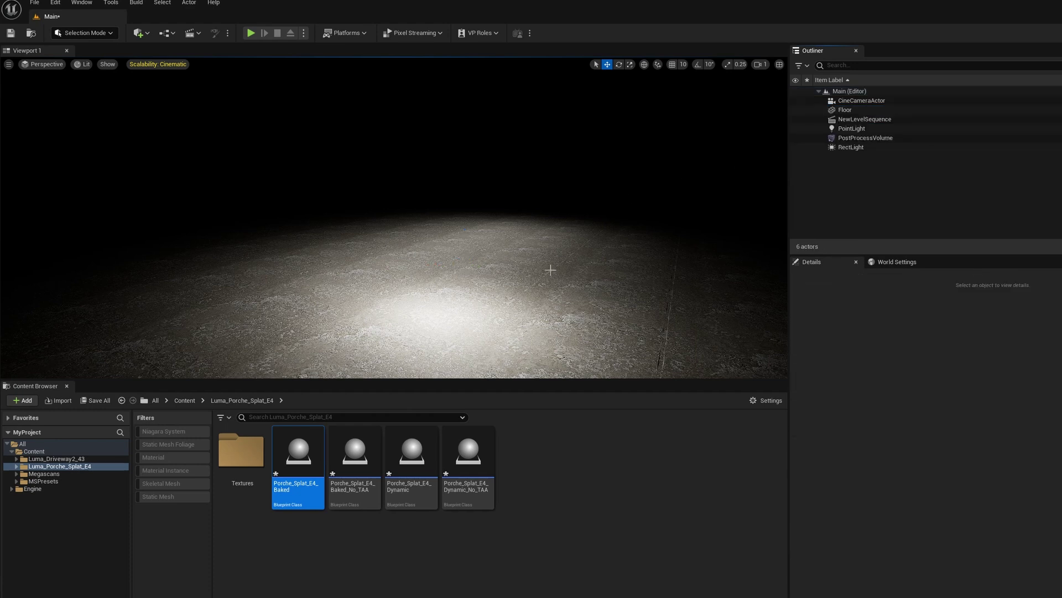
# Place the Porche_Splat_E4_Dynamic blueprint on the floor in the lit area.
pyautogui.click(420, 468)
pyautogui.moveTo(412, 484); pyautogui.dragTo(458, 258)
pyautogui.click(589, 170)
# Show the scene helpers and move the point light around the dynamic car splat to beside its front wheel to test the relighting.
pyautogui.press('a')
pyautogui.moveTo(559, 196); pyautogui.dragTo(421, 192, button='right')
pyautogui.press('d')
pyautogui.press('w')
pyautogui.press('s')
pyautogui.press('g')
pyautogui.click(415, 251)
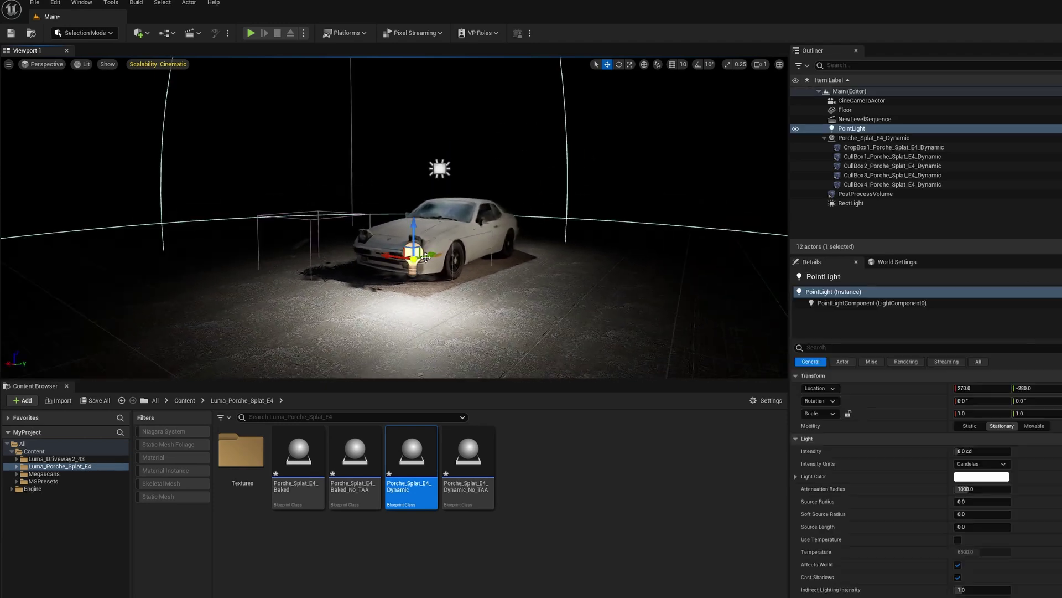
pyautogui.moveTo(518, 246); pyautogui.dragTo(443, 243, button='right')
pyautogui.press('d')
pyautogui.moveTo(490, 215); pyautogui.dragTo(691, 221)
pyautogui.click(409, 141)
pyautogui.moveTo(405, 121)
pyautogui.mouseDown()
pyautogui.moveTo(405, 65)
pyautogui.moveTo(405, 134)
pyautogui.moveTo(405, 101)
pyautogui.moveTo(406, 120)
pyautogui.mouseUp()
pyautogui.click(698, 228)
pyautogui.moveTo(704, 230); pyautogui.dragTo(747, 238)
pyautogui.moveTo(394, 221)
pyautogui.keyDown('alt'); pyautogui.mouseDown()
pyautogui.moveTo(498, 243)
pyautogui.moveTo(409, 222)
pyautogui.moveTo(377, 227)
pyautogui.mouseUp(); pyautogui.keyUp('alt')
pyautogui.moveTo(461, 221); pyautogui.dragTo(321, 265)
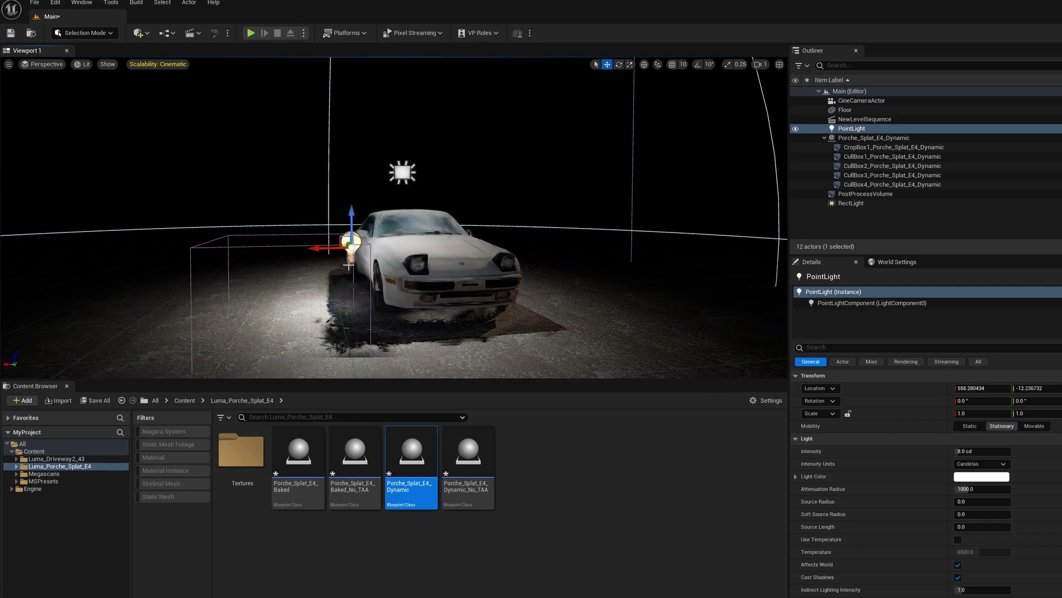
# Lower the dynamic car splat until its pavement patch sinks beneath the concrete floor.
pyautogui.moveTo(321, 264); pyautogui.dragTo(210, 260, button='right')
pyautogui.click(443, 238)
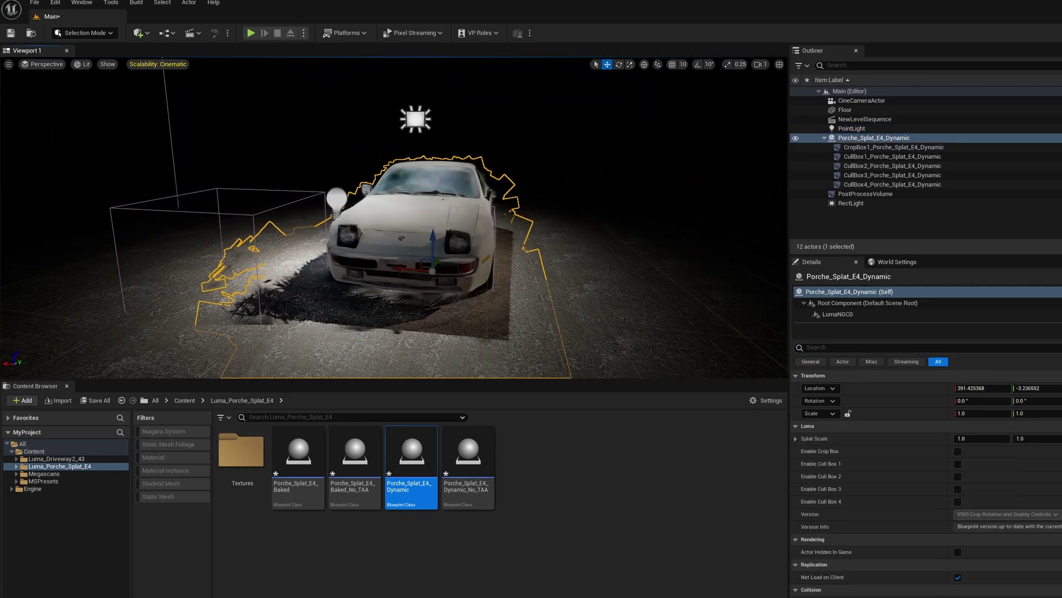
pyautogui.moveTo(431, 247); pyautogui.dragTo(435, 255)
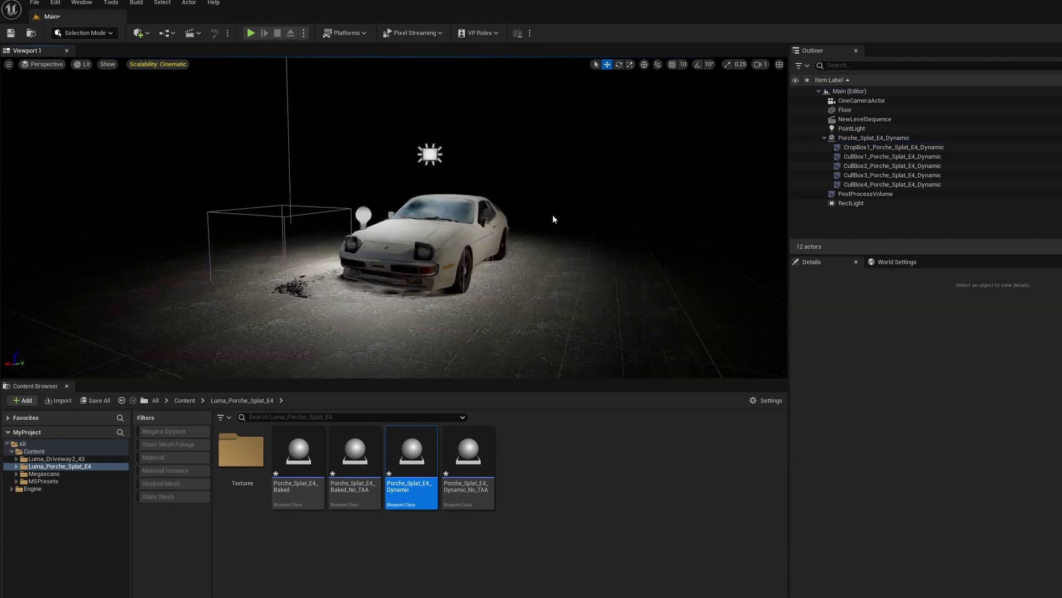
# Move the point light along X to about 290, across to the opposite side of the car.
pyautogui.moveTo(553, 214); pyautogui.dragTo(490, 244, button='right')
pyautogui.press('s')
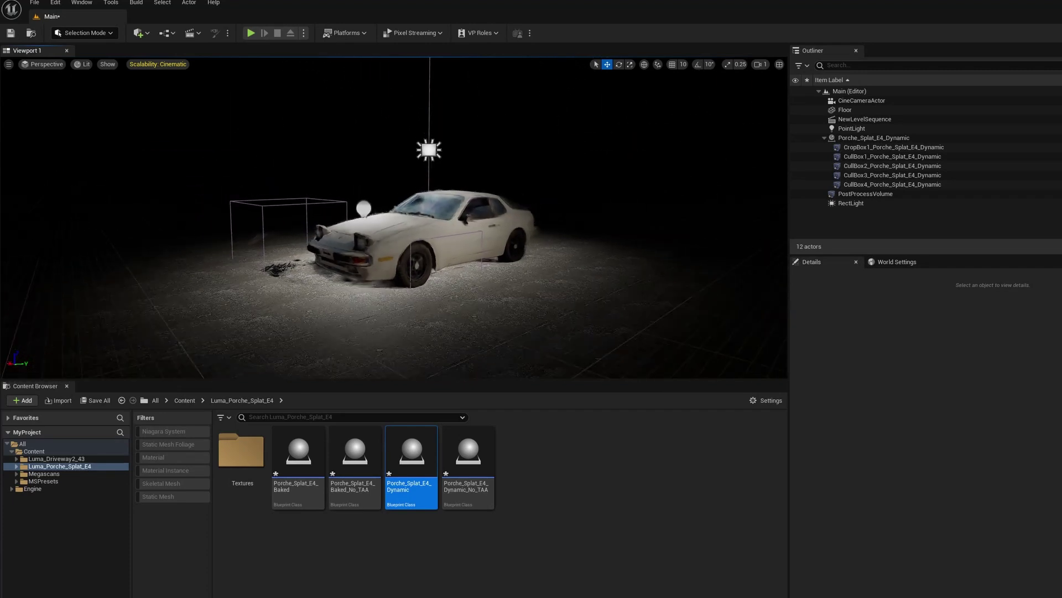
pyautogui.scroll(-4, 411, 234)
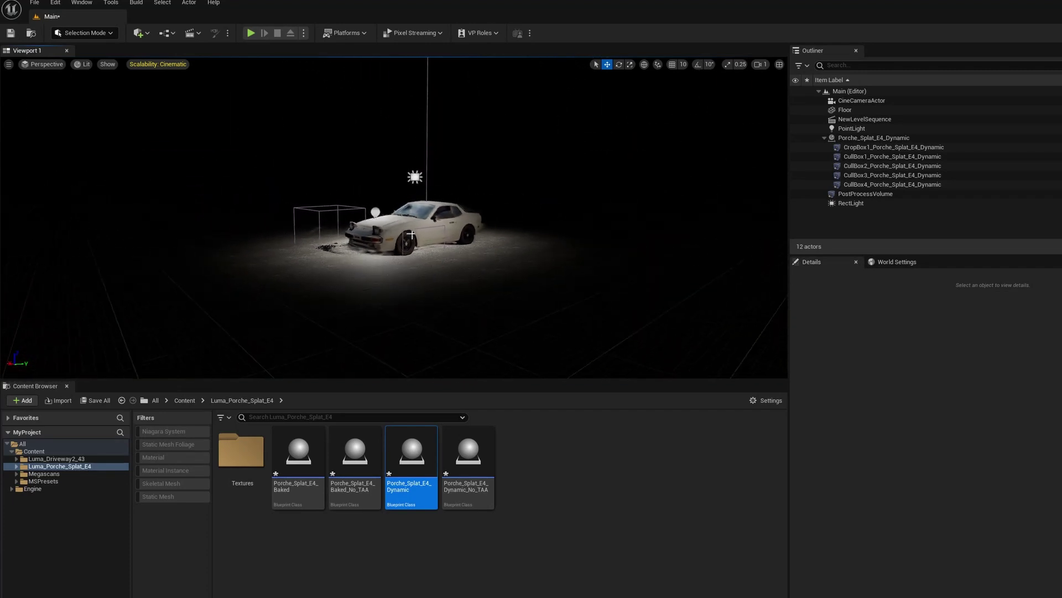
pyautogui.moveTo(509, 201); pyautogui.dragTo(548, 204, button='right')
pyautogui.press('w')
pyautogui.click(366, 215)
pyautogui.moveTo(339, 222)
pyautogui.mouseDown(button='right')
pyautogui.moveTo(553, 223)
pyautogui.moveTo(339, 222)
pyautogui.mouseUp(button='right')
pyautogui.moveTo(405, 215); pyautogui.dragTo(623, 215)
# Select the CullBox1 volume belonging to the dynamic car splat and frame it in the viewport.
pyautogui.click(875, 147)
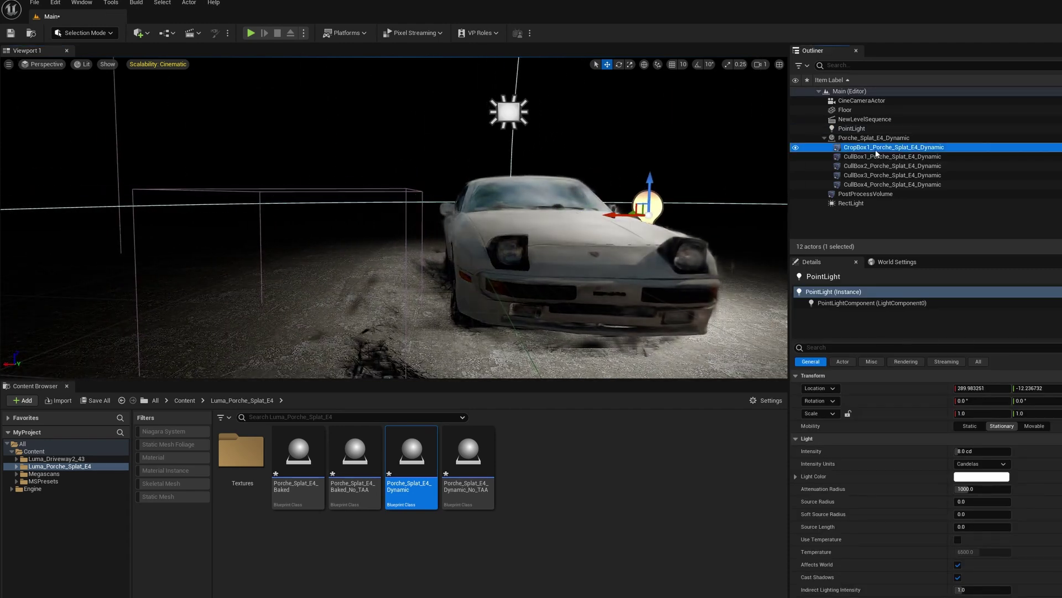
pyautogui.click(870, 157)
pyautogui.press('f')
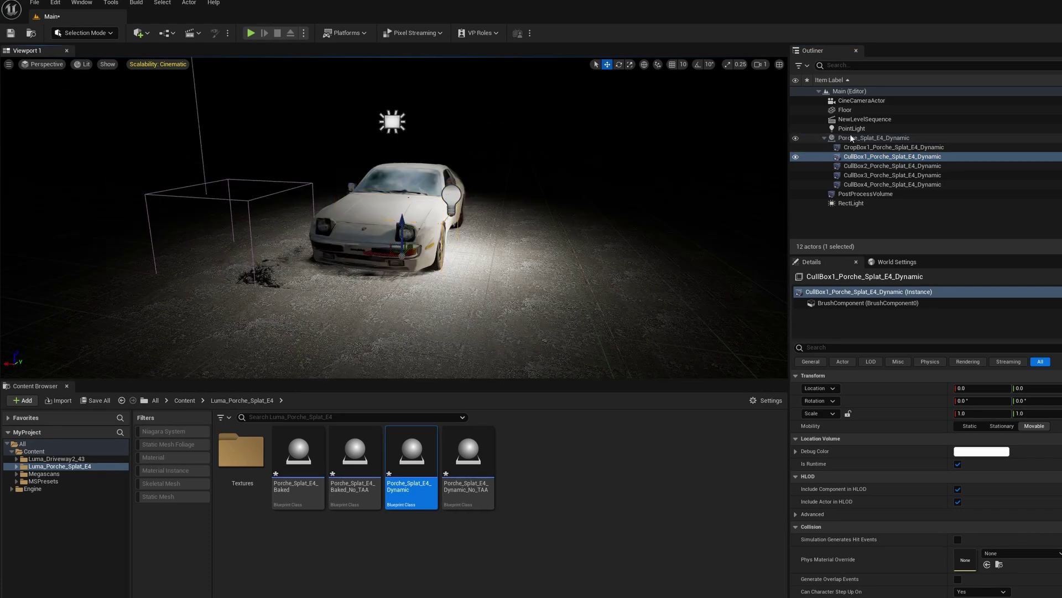
# Select the dynamic car splat and raise it so its pavement patch sits above the concrete floor.
pyautogui.click(467, 190)
pyautogui.moveTo(410, 181); pyautogui.dragTo(410, 194)
pyautogui.keyDown('alt'); pyautogui.moveTo(410, 193); pyautogui.dragTo(443, 199); pyautogui.keyUp('alt')
pyautogui.keyDown('alt'); pyautogui.moveTo(442, 200); pyautogui.dragTo(487, 200, button='right'); pyautogui.keyUp('alt')
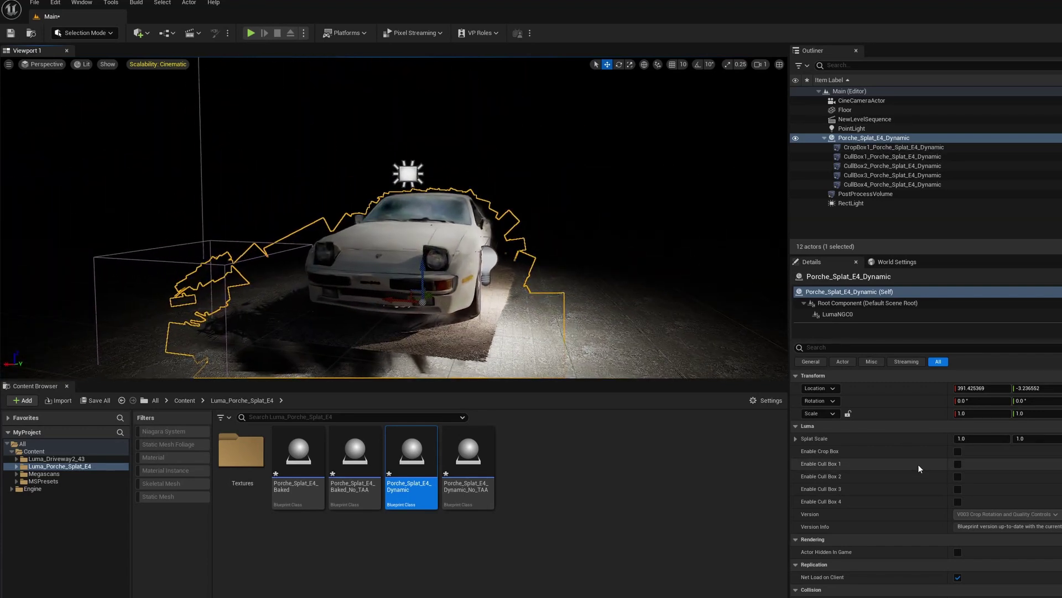
# Enable Cull Box 1 on the dynamic car splat, move CullBox1 along Y to about -81 and lower it to the pavement patch under the car.
pyautogui.click(958, 464)
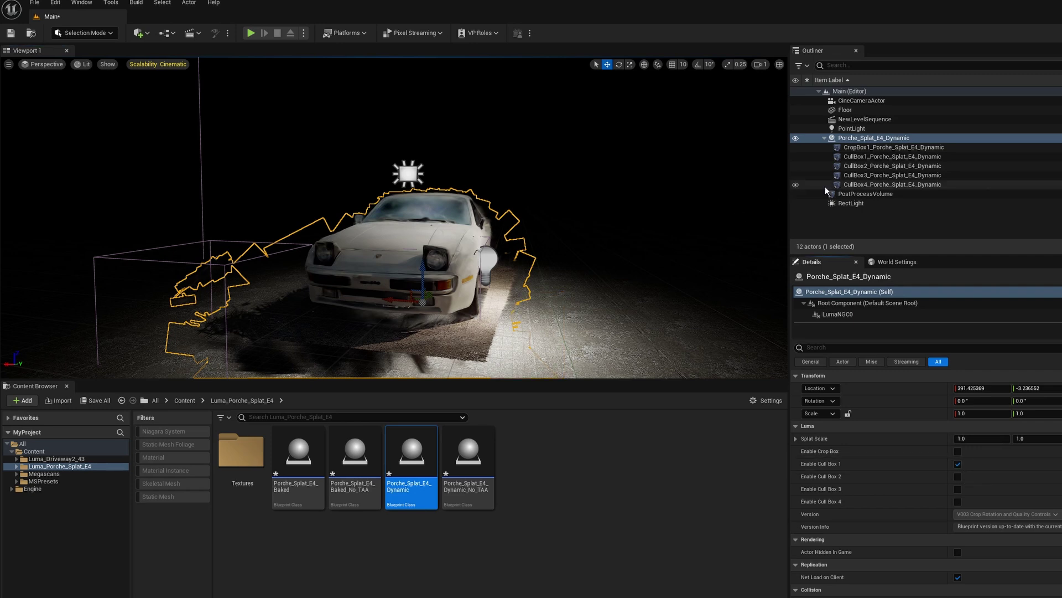
pyautogui.click(866, 155)
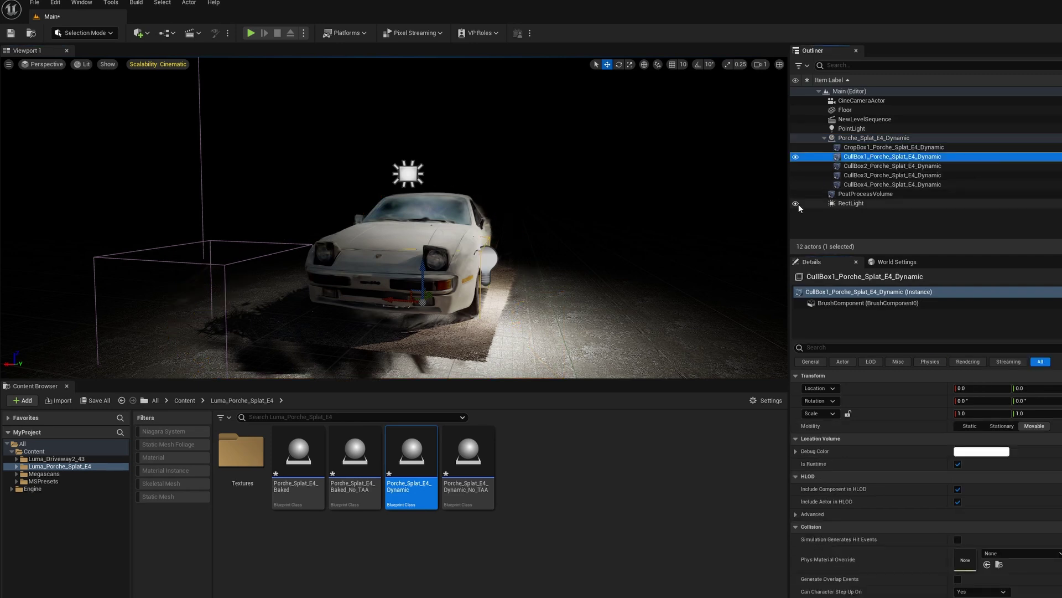
pyautogui.moveTo(554, 233); pyautogui.dragTo(421, 238, button='right')
pyautogui.moveTo(515, 265); pyautogui.dragTo(463, 235)
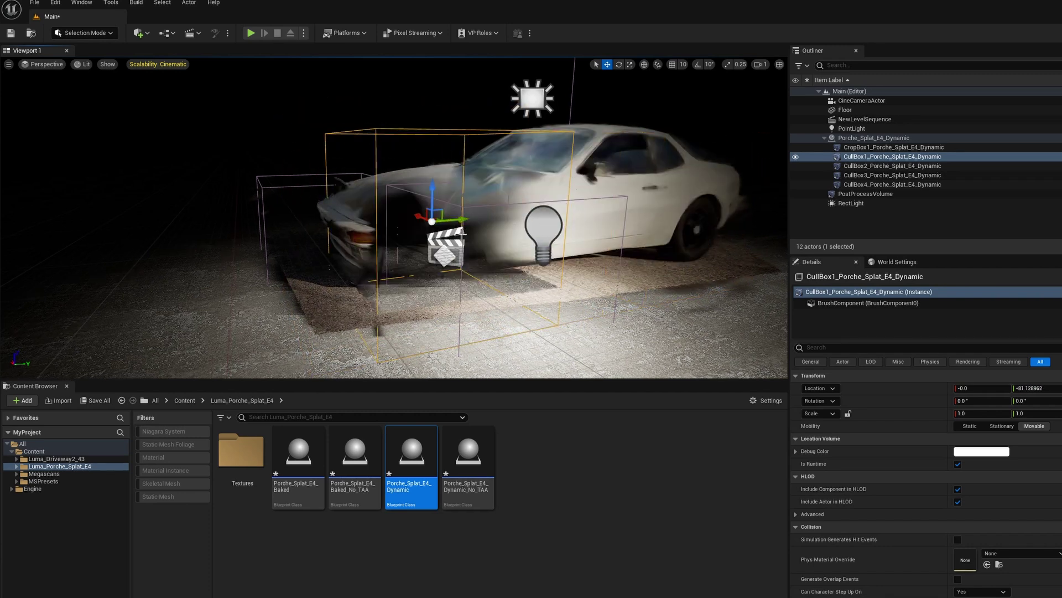
pyautogui.moveTo(436, 196); pyautogui.dragTo(433, 288)
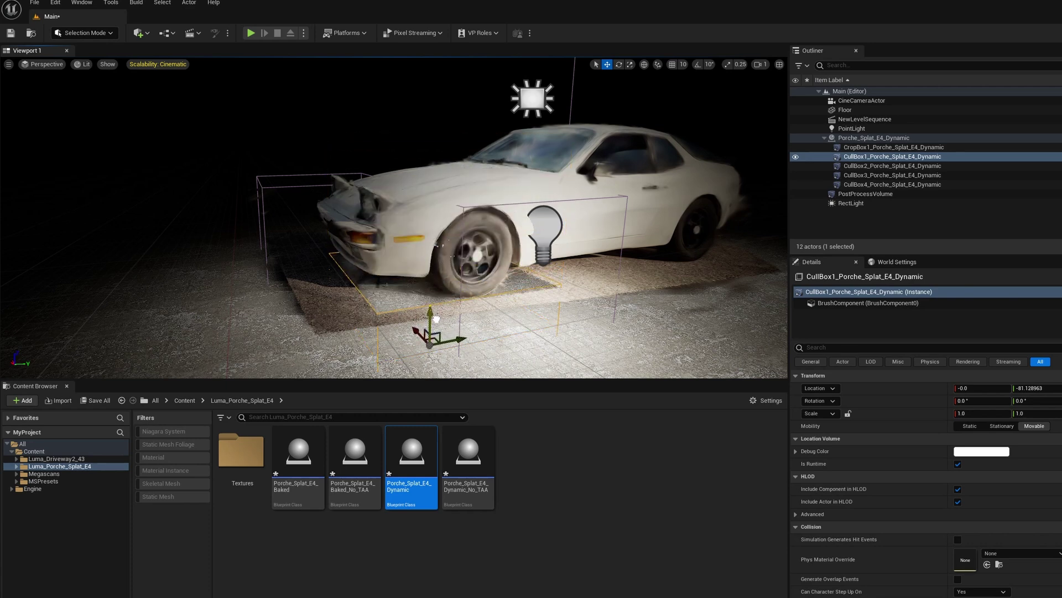
# Scale CullBox1 to about 5.19 along Y and widen it across the car so it covers the whole pavement patch.
pyautogui.moveTo(515, 301); pyautogui.dragTo(436, 301, button='right')
pyautogui.press('r')
pyautogui.moveTo(482, 285); pyautogui.dragTo(576, 292)
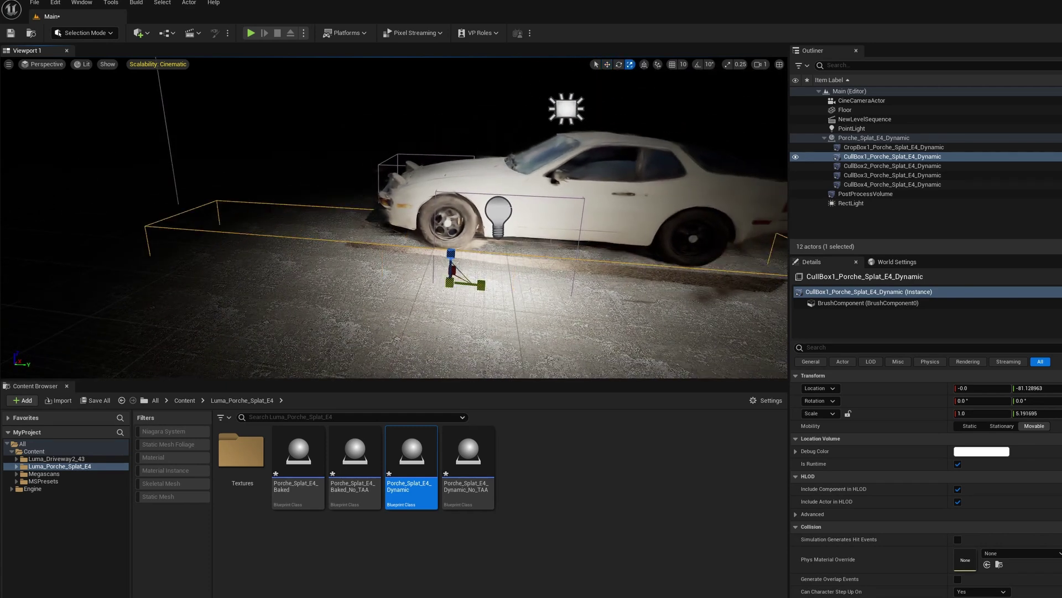
pyautogui.moveTo(280, 249); pyautogui.dragTo(420, 249, button='right')
pyautogui.moveTo(240, 291); pyautogui.dragTo(289, 290)
pyautogui.moveTo(289, 291); pyautogui.dragTo(371, 270, button='right')
# Select the dynamic car splat and lower it until the tyres rest on the concrete floor.
pyautogui.click(528, 250)
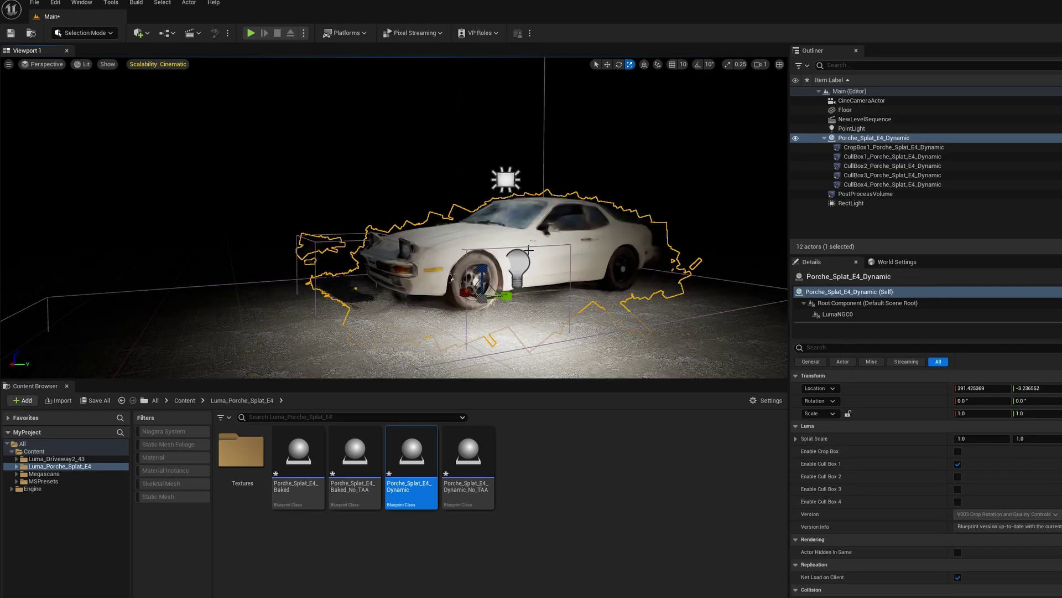
pyautogui.moveTo(484, 267); pyautogui.dragTo(487, 299)
pyautogui.moveTo(487, 302)
pyautogui.mouseDown(button='right')
pyautogui.moveTo(545, 299)
pyautogui.moveTo(564, 313)
pyautogui.moveTo(547, 288)
pyautogui.moveTo(498, 282)
pyautogui.moveTo(420, 324)
pyautogui.moveTo(438, 307)
pyautogui.moveTo(476, 313)
pyautogui.moveTo(465, 310)
pyautogui.moveTo(484, 285)
pyautogui.mouseUp(button='right')
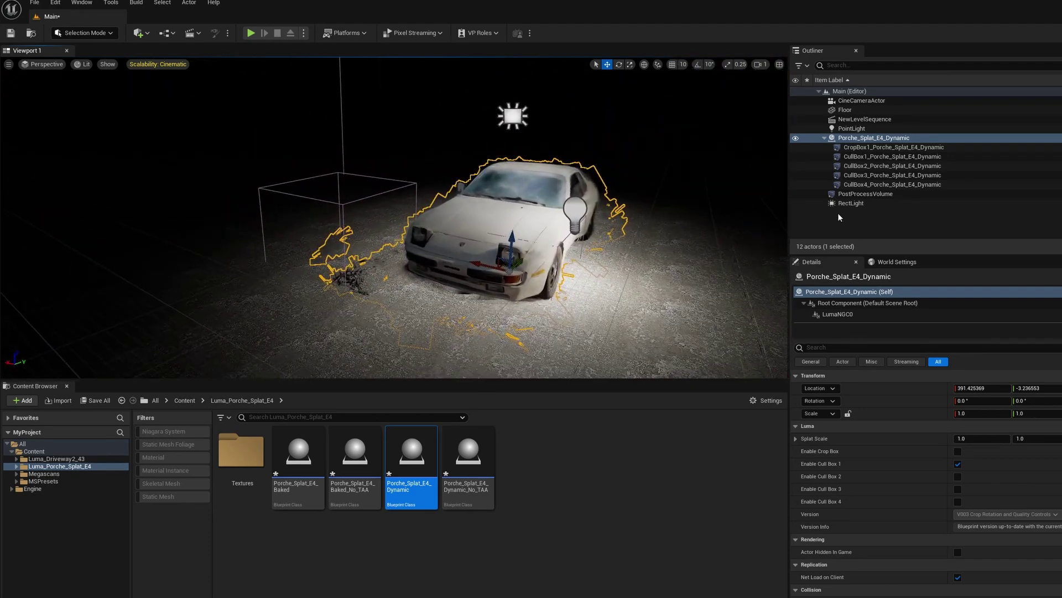
# Enable Cull Box 2 on the car splat and move CullBox2 to about X 253, Y -281, over the stray dark remnants beside the front bumper.
pyautogui.click(957, 476)
pyautogui.click(879, 166)
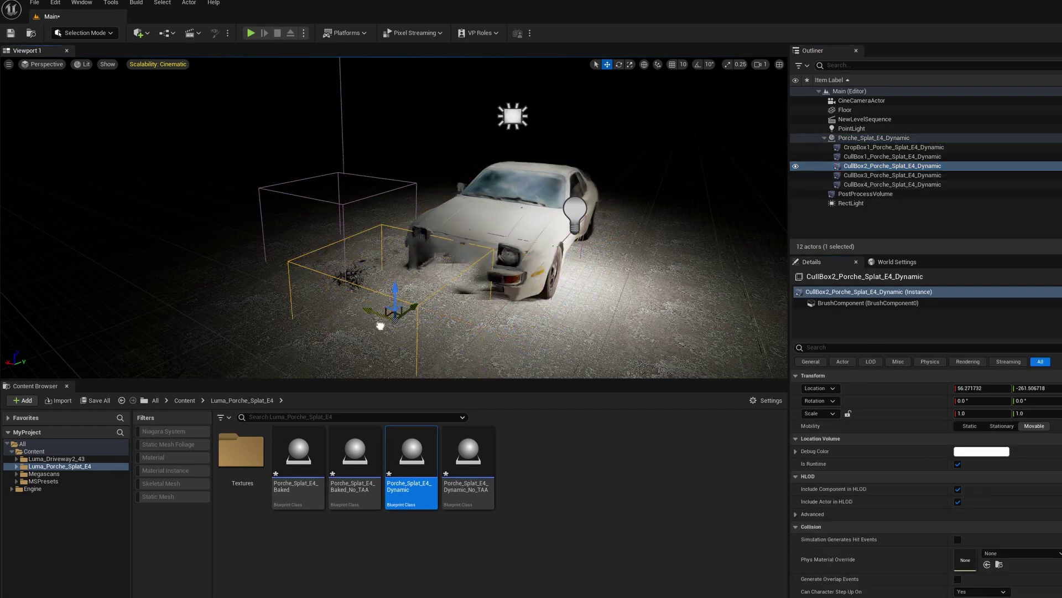
pyautogui.moveTo(380, 326); pyautogui.dragTo(314, 321)
pyautogui.moveTo(323, 285); pyautogui.dragTo(331, 312)
pyautogui.press('r')
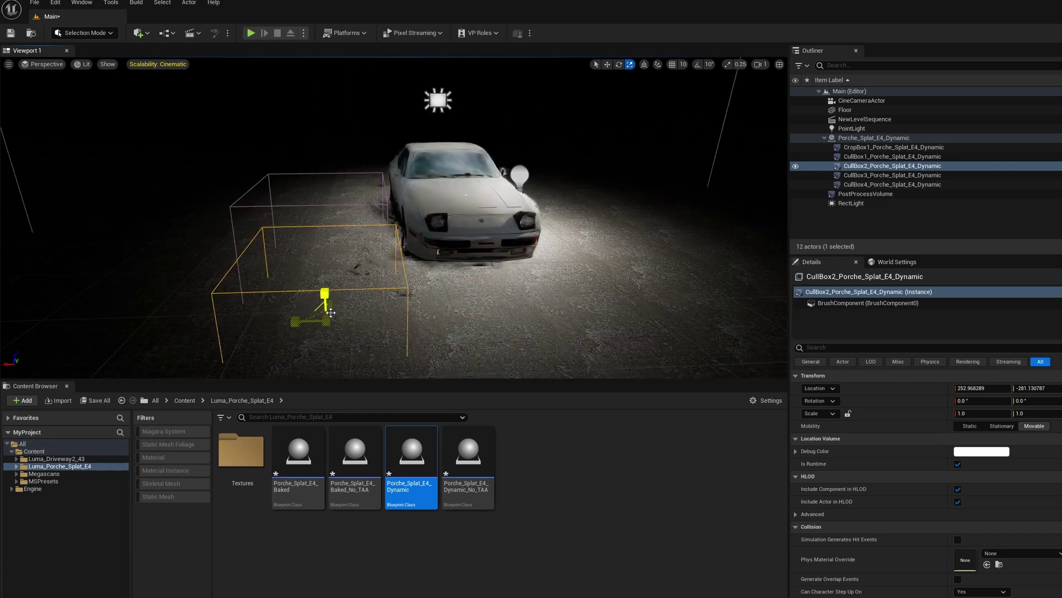
# Raise the rect light slightly above the car, deselect everything and switch the viewport to game view.
pyautogui.moveTo(418, 326); pyautogui.dragTo(390, 186, button='right')
pyautogui.click(396, 185)
pyautogui.press('w')
pyautogui.moveTo(447, 149); pyautogui.dragTo(446, 137)
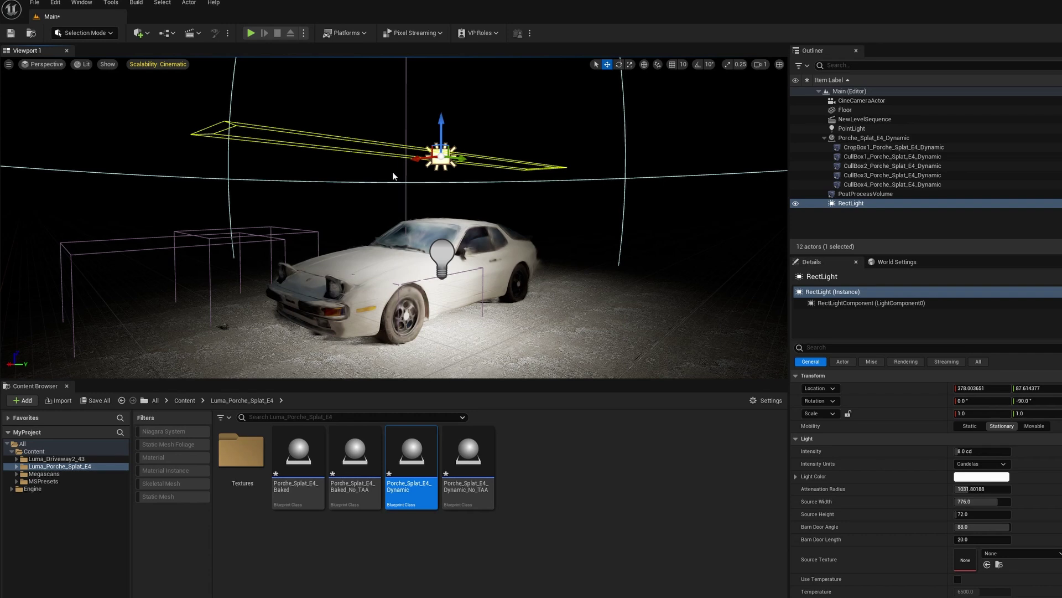
pyautogui.click(540, 216)
pyautogui.press('g')
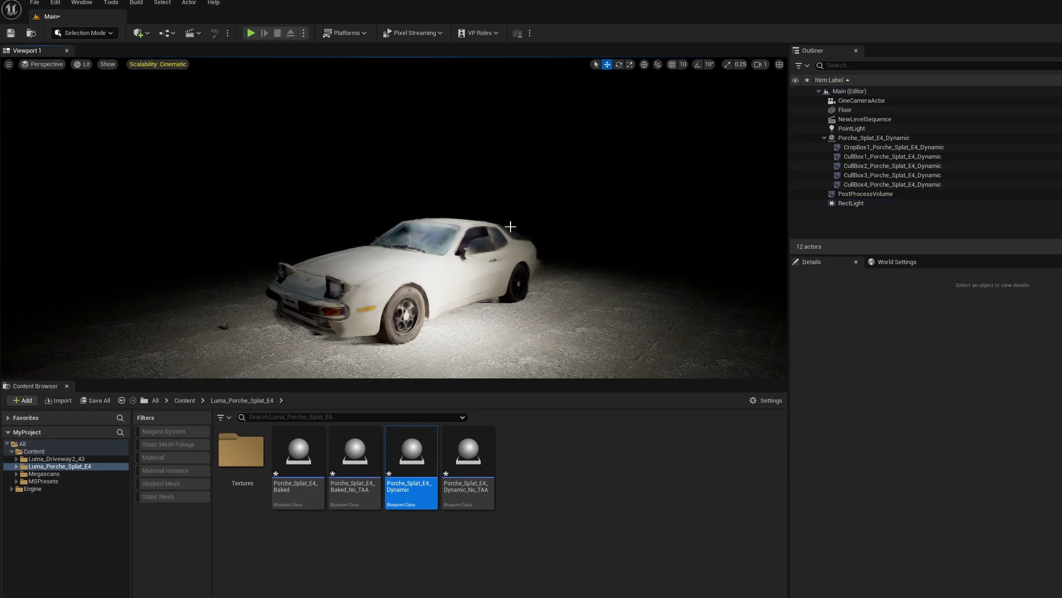